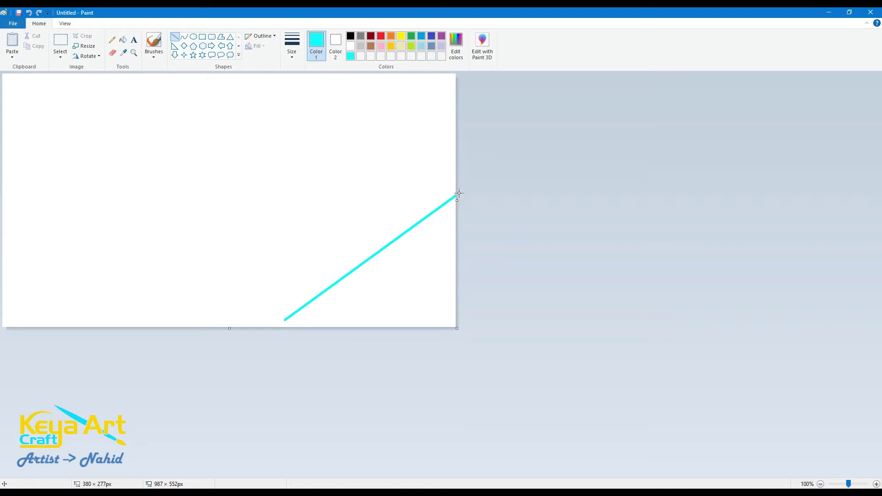
Extend the cyan diagonal to span about 389 × 189 px, fill the lower-right corner cyan and the remaining canvas medium blue.
{"action": "mouse_move", "coordinate": [295, 325]}
{"action": "left_mouse_down"}
{"action": "mouse_move", "coordinate": [459, 239]}
{"action": "mouse_move", "coordinate": [464, 225]}
{"action": "mouse_move", "coordinate": [458, 241]}
{"action": "mouse_move", "coordinate": [281, 328]}
{"action": "left_mouse_up"}
{"action": "left_click", "coordinate": [122, 39]}
{"action": "left_click", "coordinate": [380, 303]}
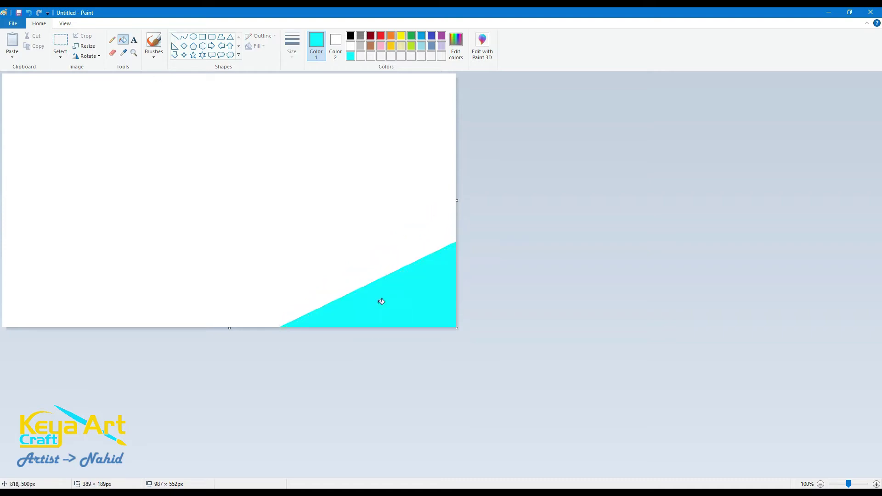
{"action": "left_click", "coordinate": [421, 36]}
{"action": "left_click", "coordinate": [219, 185]}
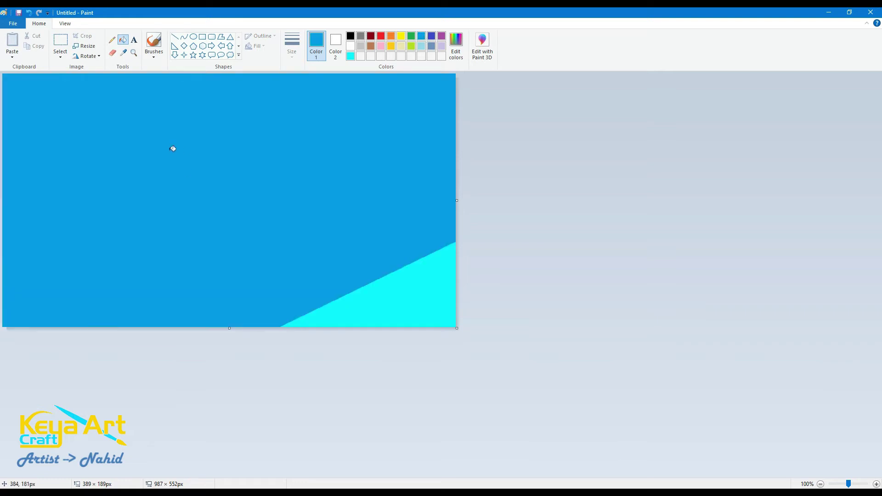
Draw an indigo diagonal line about 910 × 497 px across the blue area and fill the region above it indigo.
{"action": "left_click", "coordinate": [175, 37]}
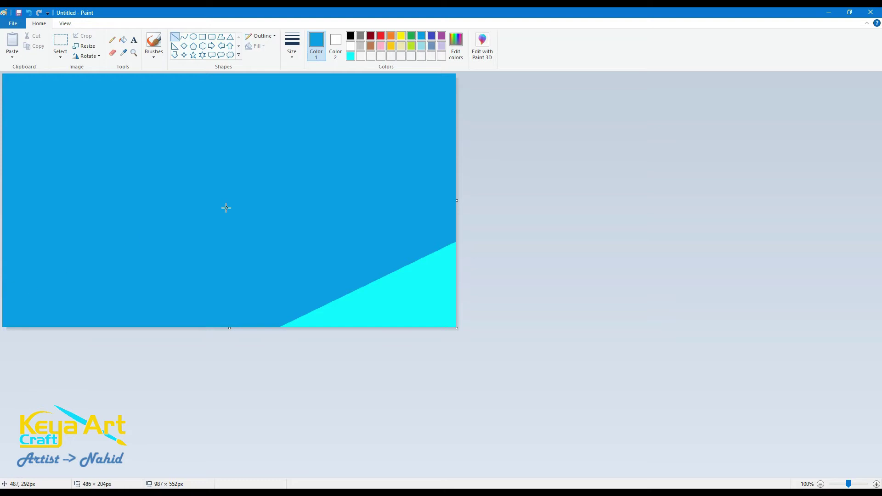
{"action": "left_click", "coordinate": [432, 35]}
{"action": "left_click_drag", "start_coordinate": [226, 208], "coordinate": [421, 73]}
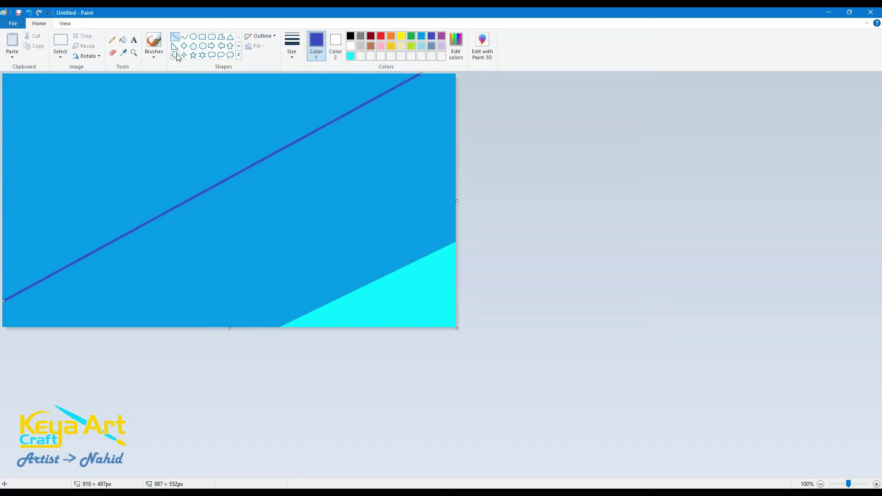
{"action": "left_click", "coordinate": [123, 40]}
{"action": "left_click", "coordinate": [385, 77]}
Draw a black diagonal about 367 × 220 px across the upper-left corner, redoing the first attempt, and fill the corner black.
{"action": "left_click", "coordinate": [350, 36]}
{"action": "left_click", "coordinate": [175, 37]}
{"action": "left_click_drag", "start_coordinate": [2, 182], "coordinate": [134, 73]}
{"action": "left_click", "coordinate": [122, 40]}
{"action": "left_click", "coordinate": [66, 97]}
{"action": "key", "text": "ctrl+z"}
{"action": "left_click", "coordinate": [175, 37]}
{"action": "key", "text": "ctrl+z"}
{"action": "left_click_drag", "start_coordinate": [2, 163], "coordinate": [169, 73]}
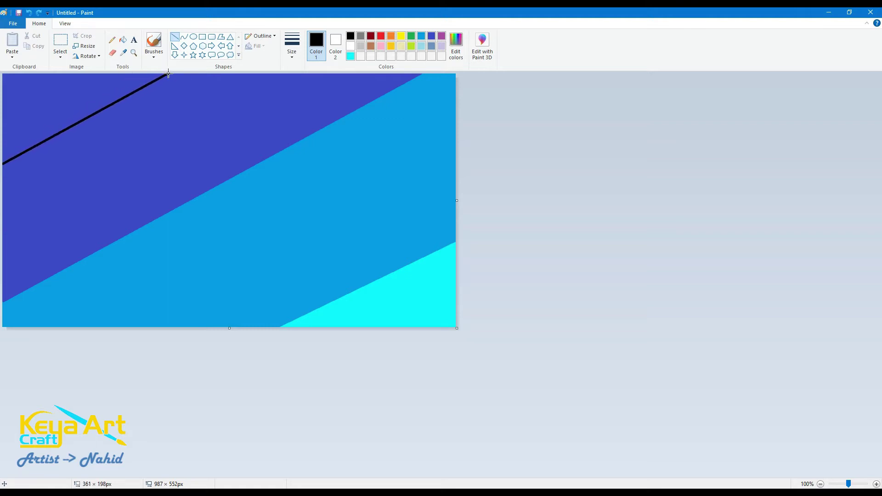
{"action": "left_click_drag", "start_coordinate": [2, 164], "coordinate": [1, 174]}
{"action": "left_click", "coordinate": [123, 40]}
{"action": "left_click", "coordinate": [78, 95]}
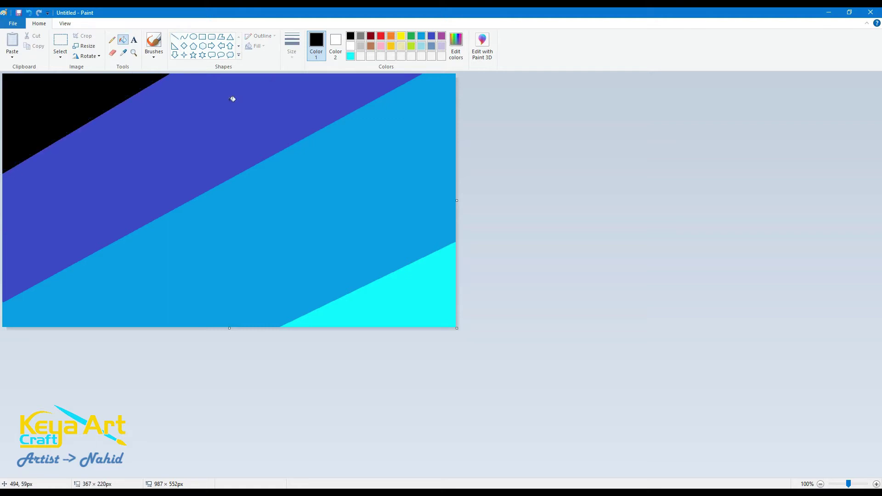
Resize the image to 1 pixel horizontally without maintaining the aspect ratio.
{"action": "left_click", "coordinate": [87, 46]}
{"action": "left_click", "coordinate": [102, 79]}
{"action": "left_click", "coordinate": [33, 131]}
{"action": "double_click", "coordinate": [108, 95]}
{"action": "type", "text": "1"}
{"action": "left_click", "coordinate": [72, 218]}
Stretch the image back to 987 pixels horizontally without maintaining the aspect ratio to form a gradient.
{"action": "left_click", "coordinate": [86, 46]}
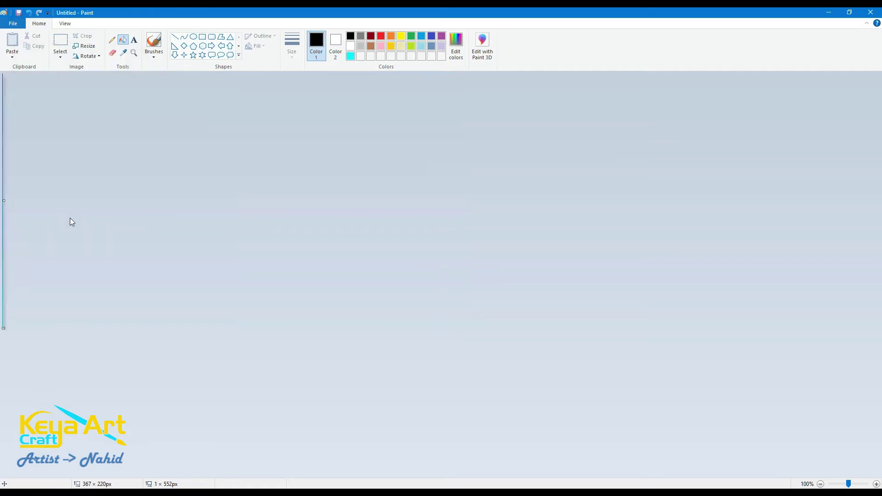
{"action": "left_click", "coordinate": [102, 80]}
{"action": "left_click", "coordinate": [34, 131]}
{"action": "double_click", "coordinate": [108, 95]}
{"action": "type", "text": "987"}
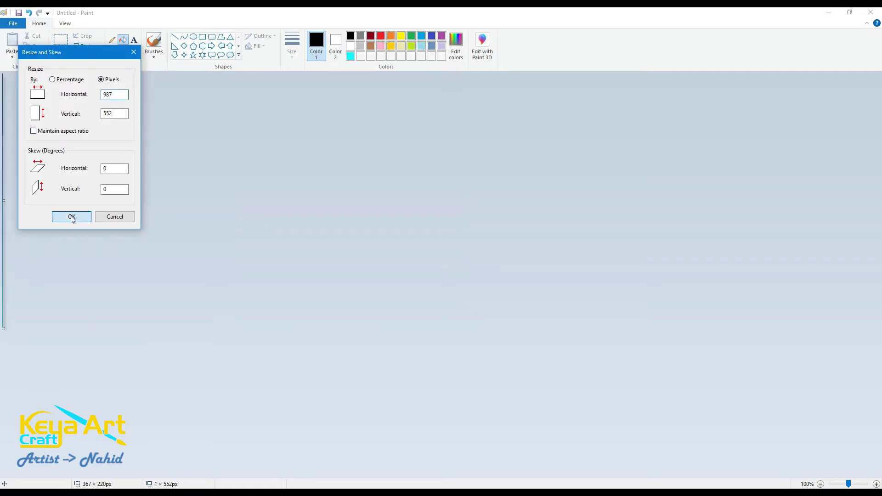
{"action": "left_click", "coordinate": [71, 216]}
Select the whole gradient and shrink it vertically, leaving a white strip along the bottom of the canvas.
{"action": "left_click", "coordinate": [62, 59]}
{"action": "left_click", "coordinate": [77, 109]}
{"action": "left_click_drag", "start_coordinate": [229, 328], "coordinate": [229, 283]}
{"action": "left_click", "coordinate": [514, 316]}
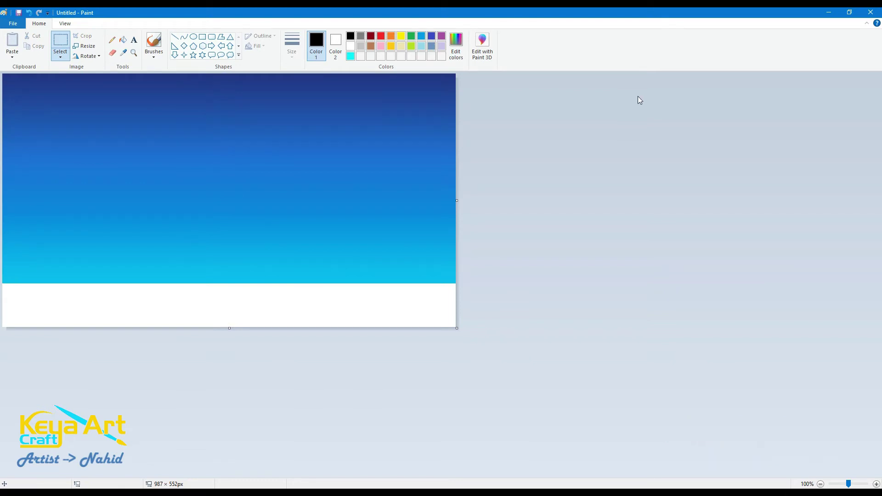
Mix a pale blue custom colour and switch to the Marker brush.
{"action": "left_click", "coordinate": [456, 43]}
{"action": "left_click", "coordinate": [536, 203]}
{"action": "left_click", "coordinate": [348, 312]}
{"action": "left_click", "coordinate": [154, 54]}
{"action": "left_click", "coordinate": [291, 48]}
{"action": "left_click", "coordinate": [303, 110]}
{"action": "left_click", "coordinate": [294, 56]}
{"action": "left_click", "coordinate": [309, 109]}
{"action": "mouse_move", "coordinate": [235, 308]}
{"action": "left_mouse_down"}
{"action": "mouse_move", "coordinate": [454, 303]}
{"action": "mouse_move", "coordinate": [7, 307]}
{"action": "mouse_move", "coordinate": [459, 317]}
{"action": "left_mouse_up"}
{"action": "key", "text": "ctrl+z"}
{"action": "key", "text": "ctrl+z"}
{"action": "key", "text": "ctrl+z"}
{"action": "key", "text": "ctrl+z"}
Set a thinner brush size and paint a pale blue band across the middle of the white strip.
{"action": "left_click", "coordinate": [294, 56]}
{"action": "left_click", "coordinate": [309, 93]}
{"action": "mouse_move", "coordinate": [213, 308]}
{"action": "left_mouse_down"}
{"action": "mouse_move", "coordinate": [237, 307]}
{"action": "mouse_move", "coordinate": [442, 307]}
{"action": "mouse_move", "coordinate": [26, 309]}
{"action": "mouse_move", "coordinate": [450, 312]}
{"action": "mouse_move", "coordinate": [318, 314]}
{"action": "left_mouse_up"}
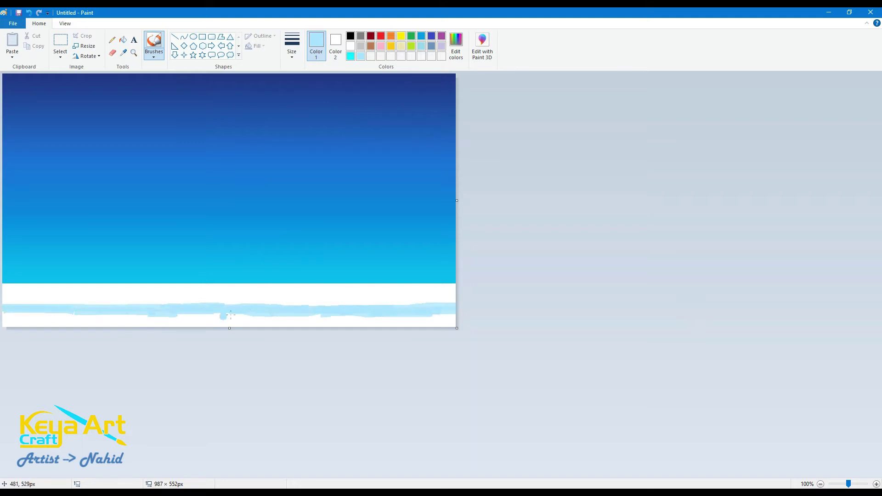
{"action": "left_click_drag", "start_coordinate": [41, 308], "coordinate": [8, 313]}
Mix a deeper light blue and paint a second band across the canvas just below the pale blue one.
{"action": "left_click", "coordinate": [455, 46]}
{"action": "left_click", "coordinate": [535, 214]}
{"action": "left_click", "coordinate": [356, 314]}
{"action": "mouse_move", "coordinate": [364, 316]}
{"action": "left_mouse_down"}
{"action": "mouse_move", "coordinate": [453, 315]}
{"action": "mouse_move", "coordinate": [5, 317]}
{"action": "mouse_move", "coordinate": [449, 319]}
{"action": "left_mouse_up"}
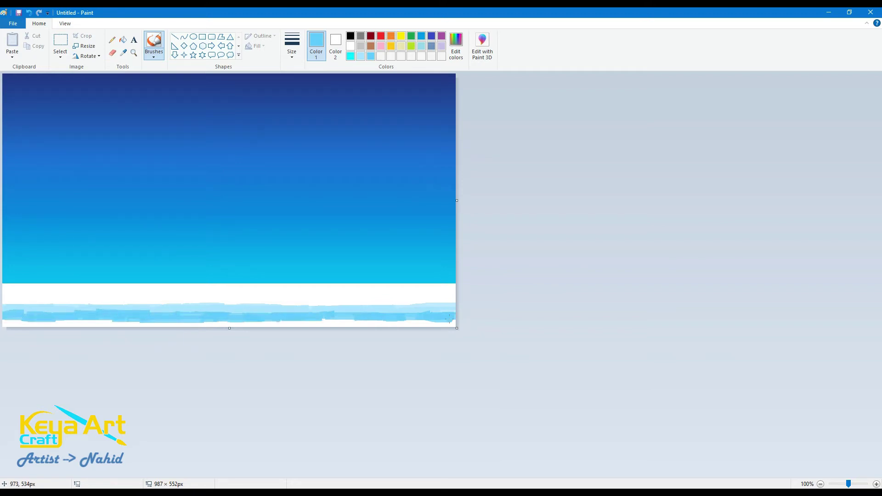
{"action": "left_click", "coordinate": [455, 47]}
{"action": "left_click_drag", "start_coordinate": [539, 214], "coordinate": [541, 235]}
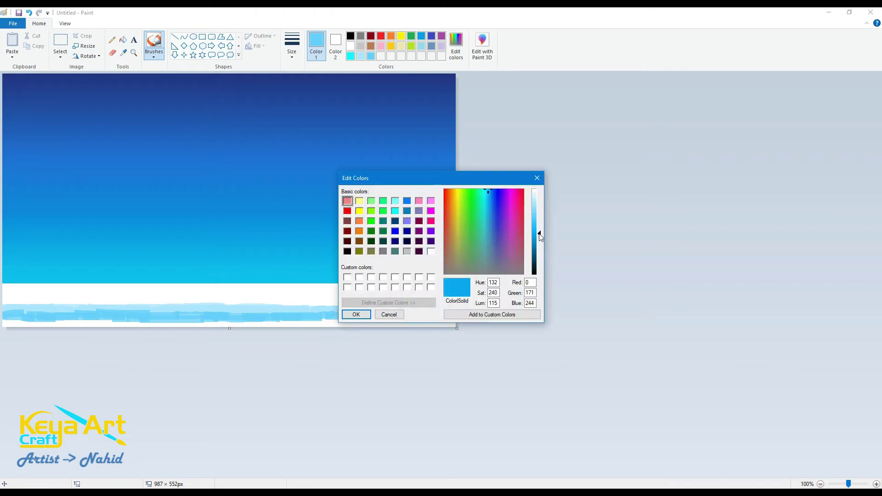
{"action": "left_click", "coordinate": [360, 316]}
{"action": "left_click_drag", "start_coordinate": [377, 320], "coordinate": [451, 325]}
{"action": "key", "text": "ctrl+z"}
Mix a darker blue and paint a third band along the bottom edge of the canvas.
{"action": "left_click", "coordinate": [456, 46]}
{"action": "left_click", "coordinate": [355, 314]}
{"action": "mouse_move", "coordinate": [357, 316]}
{"action": "left_mouse_down"}
{"action": "mouse_move", "coordinate": [444, 323]}
{"action": "mouse_move", "coordinate": [10, 322]}
{"action": "mouse_move", "coordinate": [347, 327]}
{"action": "left_mouse_up"}
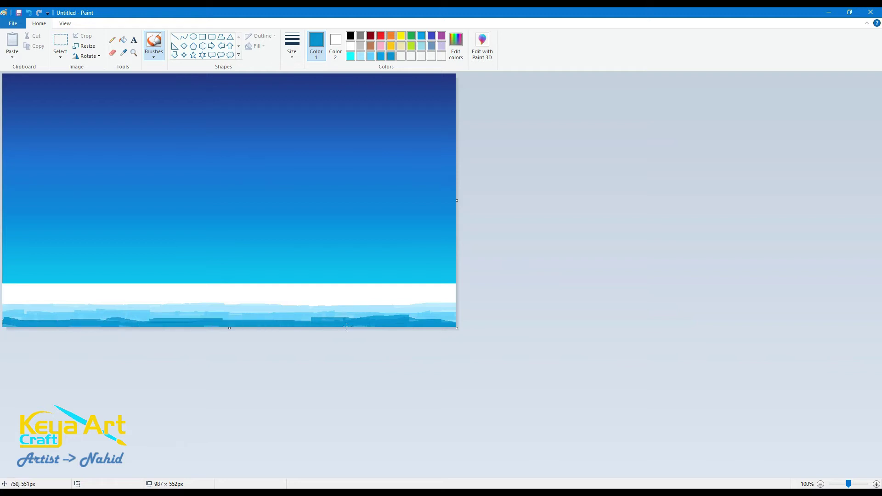
Paint an uneven white snow edge along the full width where the gradient meets the white strip.
{"action": "left_click", "coordinate": [351, 46]}
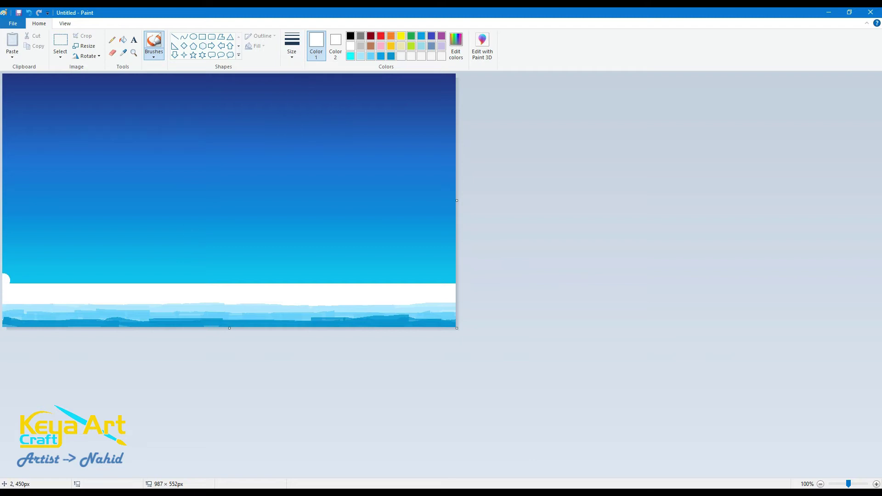
{"action": "mouse_move", "coordinate": [4, 275]}
{"action": "left_mouse_down"}
{"action": "mouse_move", "coordinate": [201, 287]}
{"action": "mouse_move", "coordinate": [298, 278]}
{"action": "mouse_move", "coordinate": [269, 285]}
{"action": "mouse_move", "coordinate": [328, 287]}
{"action": "mouse_move", "coordinate": [397, 282]}
{"action": "mouse_move", "coordinate": [351, 279]}
{"action": "mouse_move", "coordinate": [429, 285]}
{"action": "mouse_move", "coordinate": [453, 279]}
{"action": "mouse_move", "coordinate": [418, 278]}
{"action": "mouse_move", "coordinate": [448, 275]}
{"action": "left_mouse_up"}
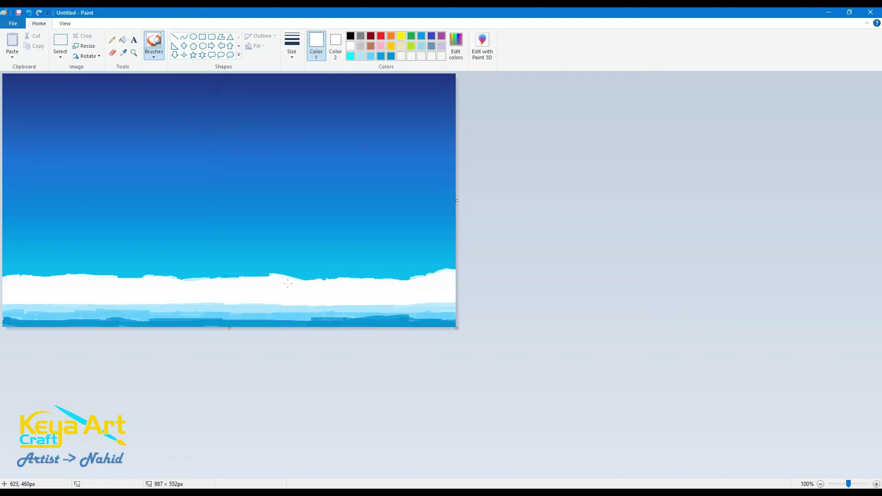
{"action": "left_click_drag", "start_coordinate": [216, 285], "coordinate": [158, 290]}
{"action": "left_click_drag", "start_coordinate": [17, 282], "coordinate": [5, 281]}
Paint rough pale blue texture over the lower snow and blue bands with the Crayon brush, undoing the last stroke.
{"action": "left_click", "coordinate": [361, 56]}
{"action": "left_click", "coordinate": [364, 323]}
{"action": "key", "text": "ctrl+z"}
{"action": "left_click", "coordinate": [154, 54]}
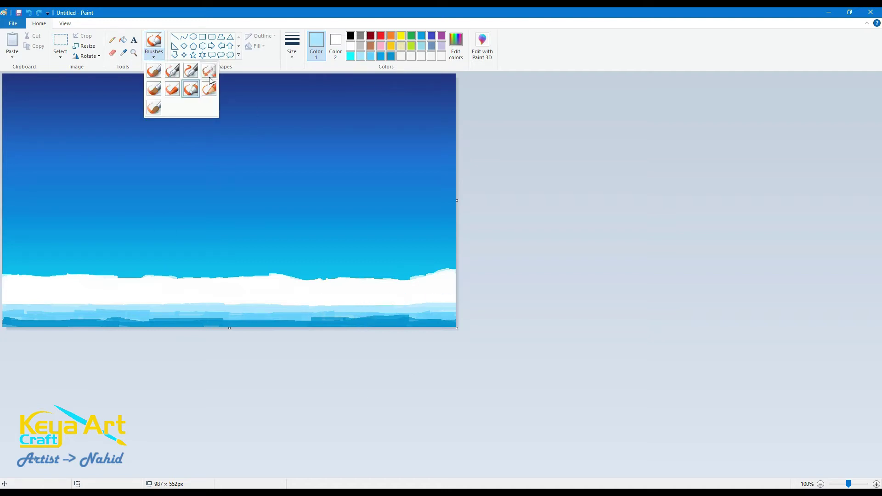
{"action": "left_click", "coordinate": [171, 91]}
{"action": "left_click_drag", "start_coordinate": [452, 299], "coordinate": [11, 302]}
{"action": "mouse_move", "coordinate": [98, 300]}
{"action": "left_mouse_down"}
{"action": "mouse_move", "coordinate": [259, 299]}
{"action": "mouse_move", "coordinate": [371, 312]}
{"action": "mouse_move", "coordinate": [9, 314]}
{"action": "left_mouse_up"}
{"action": "key", "text": "ctrl+z"}
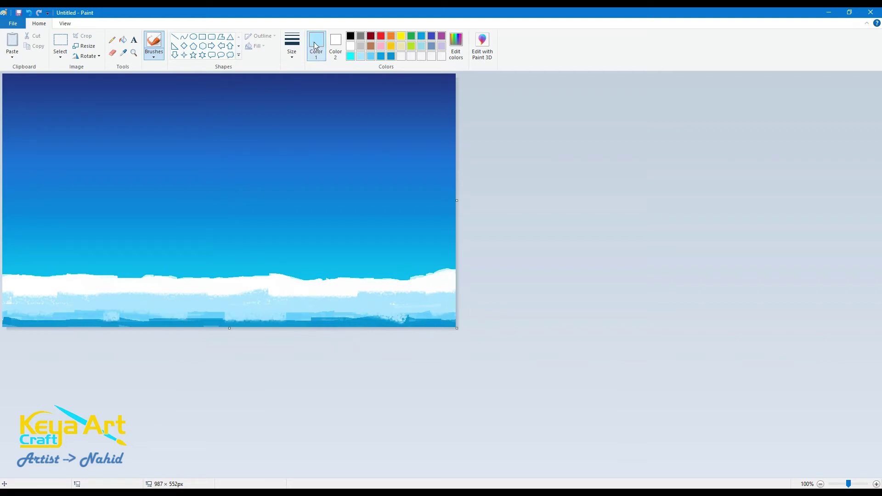
Draw a thick white circle outline about 115 × 115 px above the middle of the snow as the moon.
{"action": "left_click", "coordinate": [350, 45]}
{"action": "left_click", "coordinate": [193, 36]}
{"action": "left_click_drag", "start_coordinate": [191, 214], "coordinate": [247, 268]}
{"action": "left_click_drag", "start_coordinate": [226, 250], "coordinate": [218, 235]}
{"action": "left_click", "coordinate": [292, 46]}
{"action": "left_click", "coordinate": [306, 127]}
{"action": "left_click_drag", "start_coordinate": [242, 263], "coordinate": [234, 239]}
Fill the gradient stripes inside the moon circle with white.
{"action": "left_click", "coordinate": [123, 40]}
{"action": "left_click", "coordinate": [226, 223]}
{"action": "left_click", "coordinate": [225, 231]}
{"action": "left_click", "coordinate": [224, 250]}
{"action": "left_click", "coordinate": [224, 245]}
{"action": "left_click", "coordinate": [224, 237]}
{"action": "left_click", "coordinate": [223, 234]}
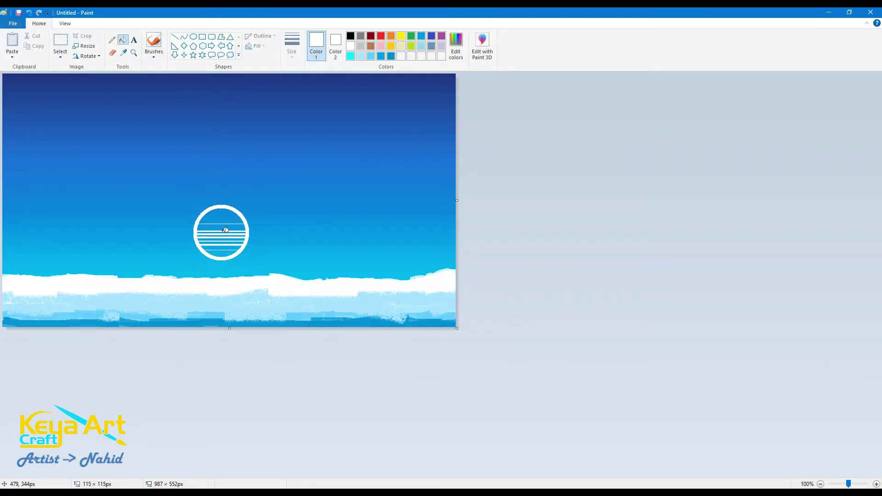
{"action": "left_click", "coordinate": [223, 230]}
{"action": "left_click", "coordinate": [222, 227]}
{"action": "left_click", "coordinate": [221, 218]}
{"action": "left_click", "coordinate": [222, 215]}
{"action": "left_click", "coordinate": [221, 211]}
{"action": "left_click", "coordinate": [221, 221]}
{"action": "left_click", "coordinate": [221, 226]}
{"action": "left_click", "coordinate": [226, 230]}
{"action": "left_click", "coordinate": [233, 225]}
{"action": "left_click", "coordinate": [229, 240]}
{"action": "left_click", "coordinate": [230, 248]}
{"action": "left_click", "coordinate": [227, 251]}
{"action": "left_click", "coordinate": [224, 254]}
{"action": "left_click", "coordinate": [223, 250]}
{"action": "left_click", "coordinate": [224, 247]}
{"action": "left_click", "coordinate": [224, 245]}
{"action": "left_click", "coordinate": [224, 242]}
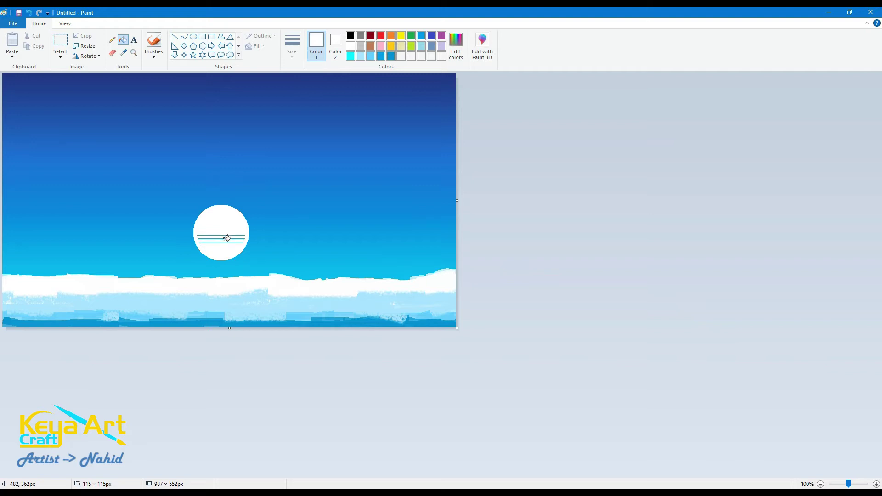
Switch to the Crayon brush in light grey and set its size.
{"action": "left_click", "coordinate": [360, 45]}
{"action": "left_click", "coordinate": [154, 41]}
{"action": "left_click", "coordinate": [293, 51]}
{"action": "left_click", "coordinate": [306, 127]}
{"action": "left_click_drag", "start_coordinate": [236, 226], "coordinate": [224, 213]}
{"action": "key", "text": "ctrl+z"}
{"action": "key", "text": "ctrl+z"}
{"action": "key", "text": "ctrl+z"}
Mix a lighter grey and paint crater shading on the moon, undoing unwanted strokes.
{"action": "left_click", "coordinate": [456, 46]}
{"action": "left_click_drag", "start_coordinate": [539, 211], "coordinate": [539, 200]}
{"action": "left_click", "coordinate": [356, 315]}
{"action": "left_click_drag", "start_coordinate": [225, 222], "coordinate": [223, 252]}
{"action": "left_click_drag", "start_coordinate": [221, 243], "coordinate": [226, 258]}
{"action": "key", "text": "ctrl+z"}
{"action": "key", "text": "ctrl+z"}
{"action": "key", "text": "ctrl+z"}
{"action": "key", "text": "ctrl+z"}
{"action": "mouse_move", "coordinate": [210, 214]}
{"action": "left_mouse_down"}
{"action": "mouse_move", "coordinate": [237, 224]}
{"action": "mouse_move", "coordinate": [234, 249]}
{"action": "mouse_move", "coordinate": [244, 230]}
{"action": "mouse_move", "coordinate": [241, 243]}
{"action": "mouse_move", "coordinate": [224, 228]}
{"action": "mouse_move", "coordinate": [229, 244]}
{"action": "mouse_move", "coordinate": [203, 235]}
{"action": "mouse_move", "coordinate": [201, 225]}
{"action": "mouse_move", "coordinate": [214, 250]}
{"action": "left_mouse_up"}
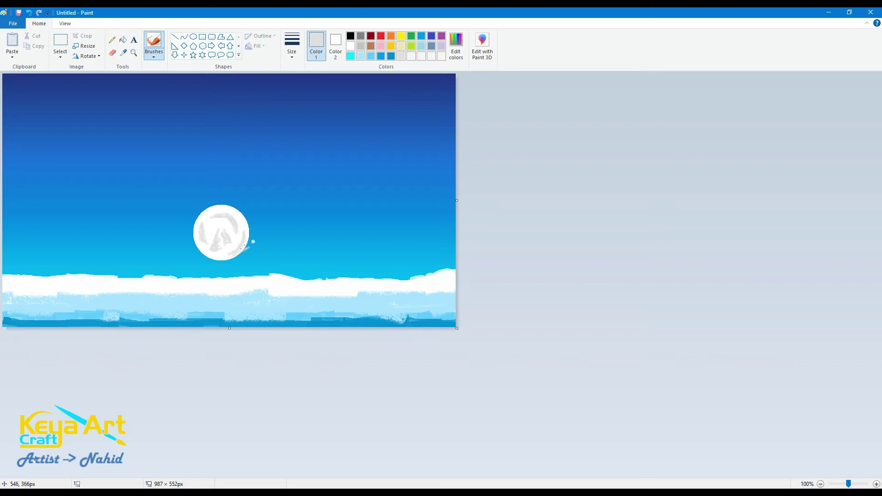
Switch to the Pencil tool in black with a thicker line size.
{"action": "left_click", "coordinate": [350, 36]}
{"action": "left_click", "coordinate": [112, 40]}
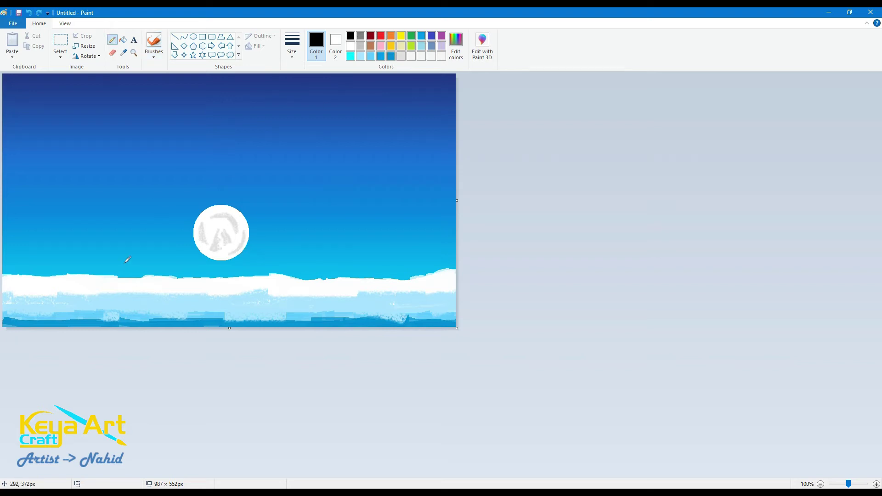
{"action": "left_click", "coordinate": [291, 46]}
{"action": "left_click", "coordinate": [312, 123]}
{"action": "mouse_move", "coordinate": [130, 292]}
{"action": "left_mouse_down"}
{"action": "mouse_move", "coordinate": [138, 134]}
{"action": "mouse_move", "coordinate": [134, 285]}
{"action": "mouse_move", "coordinate": [142, 258]}
{"action": "mouse_move", "coordinate": [135, 280]}
{"action": "left_mouse_up"}
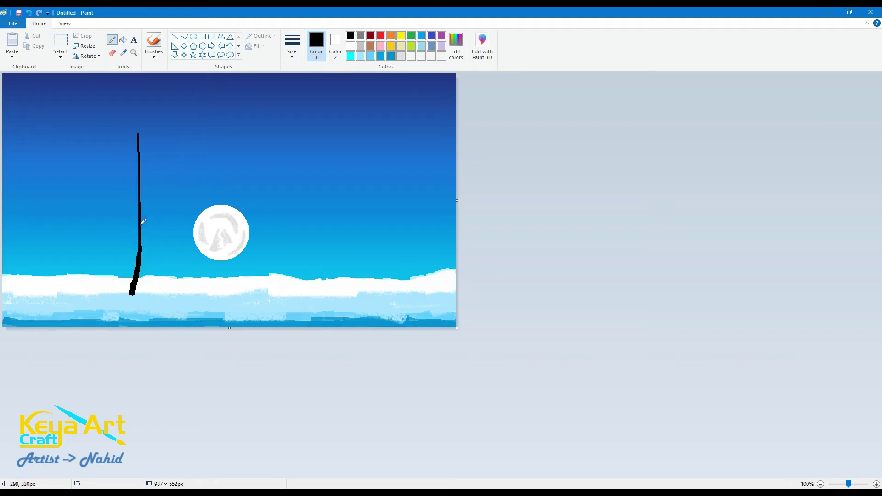
{"action": "key", "text": "ctrl+z"}
{"action": "key", "text": "ctrl+z"}
{"action": "key", "text": "ctrl+z"}
{"action": "key", "text": "ctrl+z"}
{"action": "key", "text": "ctrl+z"}
Draw a curved black tree trunk rising from the snow well left of the moon, forking into two branches.
{"action": "mouse_move", "coordinate": [128, 291]}
{"action": "left_mouse_down"}
{"action": "mouse_move", "coordinate": [131, 189]}
{"action": "mouse_move", "coordinate": [151, 141]}
{"action": "left_mouse_up"}
{"action": "left_click_drag", "start_coordinate": [138, 177], "coordinate": [137, 134]}
{"action": "key", "text": "ctrl+z"}
{"action": "left_click_drag", "start_coordinate": [138, 177], "coordinate": [136, 150]}
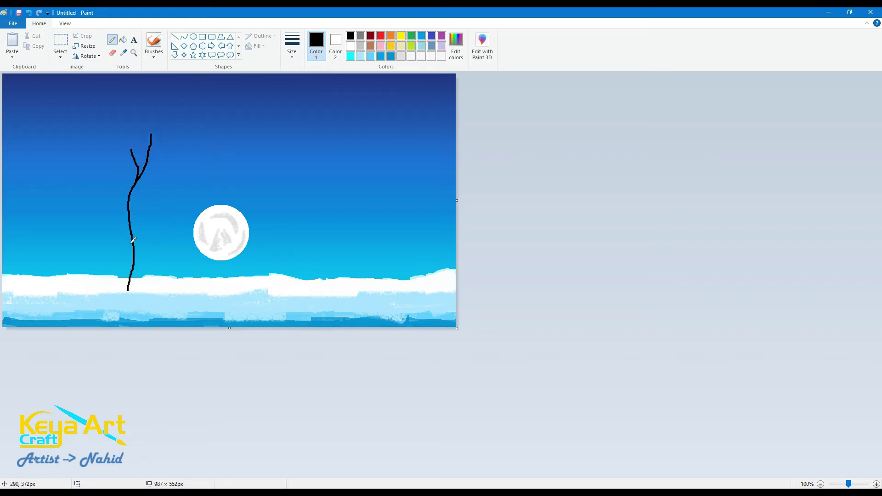
Thicken the forked tree's trunk and both branches with extra black strokes.
{"action": "left_click_drag", "start_coordinate": [134, 287], "coordinate": [143, 228]}
{"action": "key", "text": "ctrl+z"}
{"action": "left_click_drag", "start_coordinate": [130, 290], "coordinate": [133, 188]}
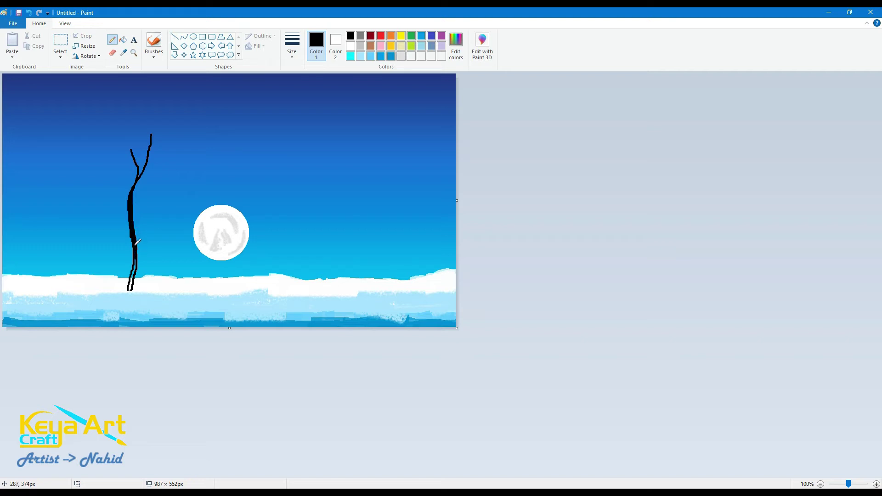
{"action": "left_click_drag", "start_coordinate": [136, 273], "coordinate": [137, 270]}
{"action": "left_click_drag", "start_coordinate": [152, 133], "coordinate": [146, 165]}
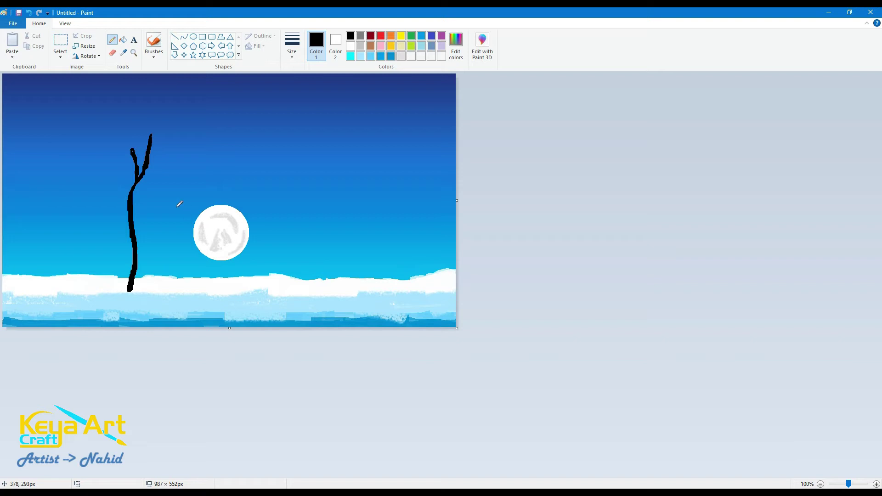
Draw a thin bare trunk beside the first tree and a thickened forked tree overlapping the moon's left edge.
{"action": "left_click_drag", "start_coordinate": [151, 284], "coordinate": [160, 193]}
{"action": "left_click_drag", "start_coordinate": [158, 272], "coordinate": [158, 233]}
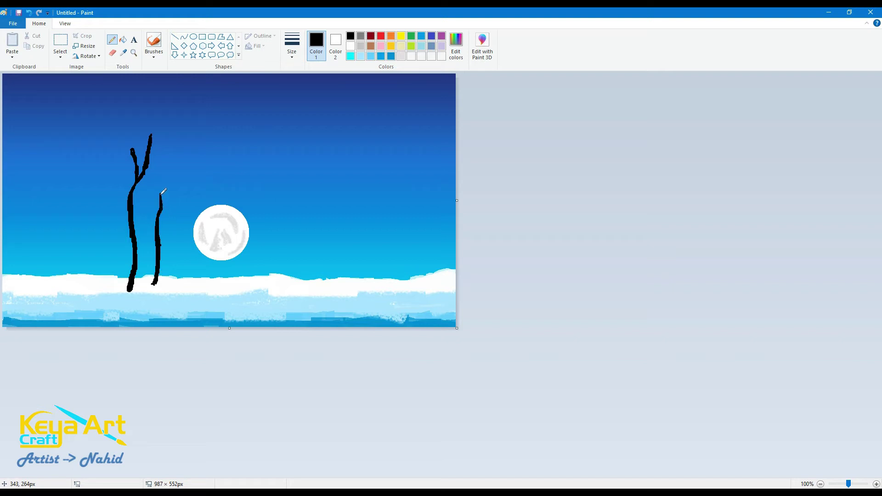
{"action": "mouse_move", "coordinate": [187, 286]}
{"action": "left_mouse_down"}
{"action": "mouse_move", "coordinate": [201, 243]}
{"action": "mouse_move", "coordinate": [200, 199]}
{"action": "left_mouse_up"}
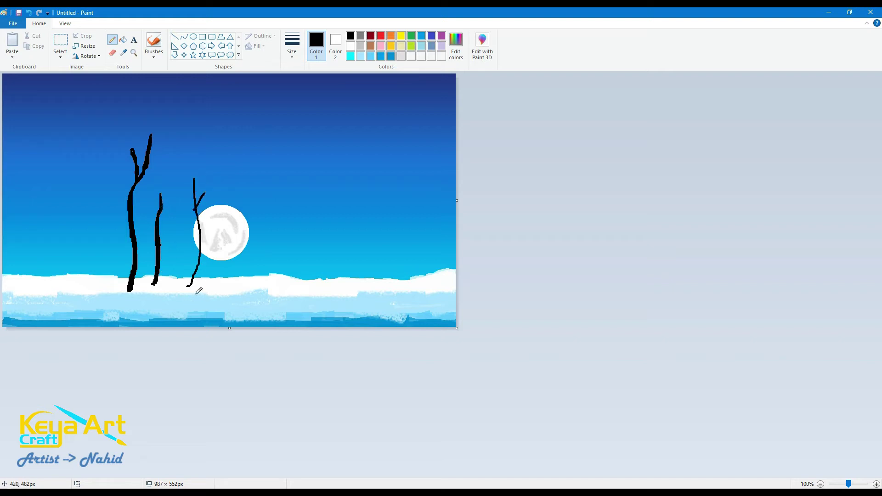
{"action": "left_click_drag", "start_coordinate": [187, 285], "coordinate": [199, 237]}
{"action": "left_click_drag", "start_coordinate": [196, 205], "coordinate": [194, 211]}
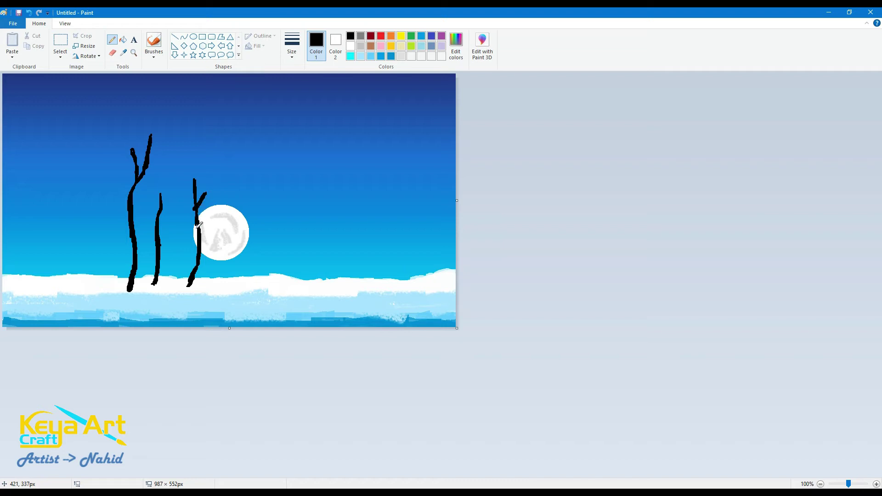
Draw a black forked tree on the snow right of the moon and thicken its trunk and branches.
{"action": "mouse_move", "coordinate": [285, 282]}
{"action": "left_mouse_down"}
{"action": "mouse_move", "coordinate": [280, 164]}
{"action": "mouse_move", "coordinate": [287, 198]}
{"action": "mouse_move", "coordinate": [293, 171]}
{"action": "left_mouse_up"}
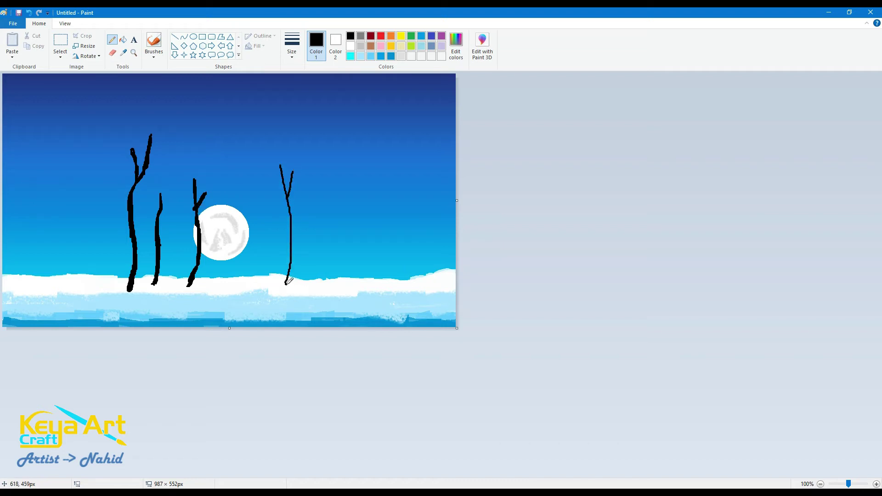
{"action": "mouse_move", "coordinate": [289, 276]}
{"action": "left_mouse_down"}
{"action": "mouse_move", "coordinate": [290, 195]}
{"action": "mouse_move", "coordinate": [292, 282]}
{"action": "mouse_move", "coordinate": [298, 258]}
{"action": "left_mouse_up"}
{"action": "left_click_drag", "start_coordinate": [290, 193], "coordinate": [292, 179]}
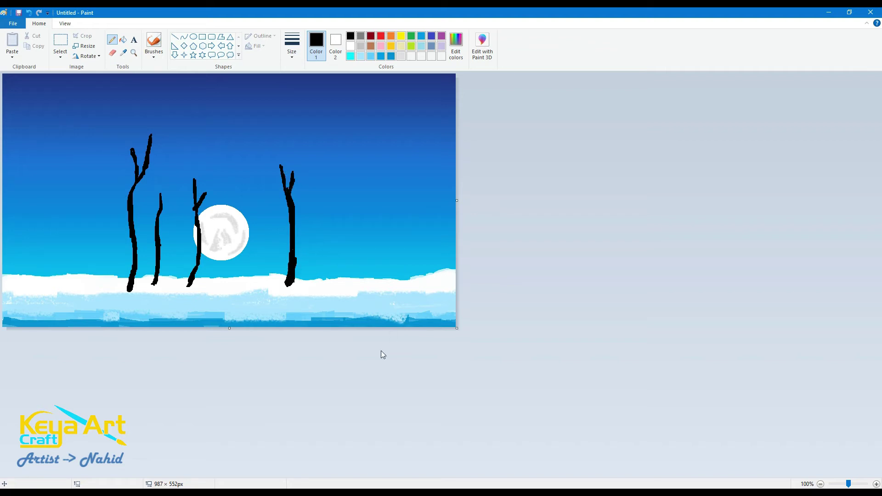
Draw a tall, wavy black forked tree right of the fourth tree and a straight bare trunk near the canvas's right edge.
{"action": "mouse_move", "coordinate": [341, 300]}
{"action": "left_mouse_down"}
{"action": "mouse_move", "coordinate": [338, 266]}
{"action": "mouse_move", "coordinate": [340, 299]}
{"action": "mouse_move", "coordinate": [349, 297]}
{"action": "mouse_move", "coordinate": [341, 257]}
{"action": "mouse_move", "coordinate": [338, 289]}
{"action": "left_mouse_up"}
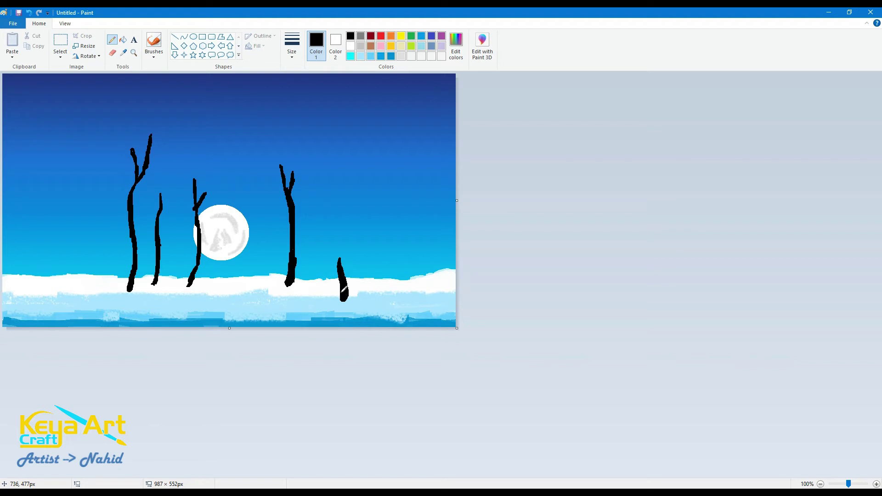
{"action": "key", "text": "ctrl+z"}
{"action": "mouse_move", "coordinate": [345, 248]}
{"action": "left_mouse_down"}
{"action": "mouse_move", "coordinate": [352, 221]}
{"action": "mouse_move", "coordinate": [340, 259]}
{"action": "mouse_move", "coordinate": [335, 195]}
{"action": "mouse_move", "coordinate": [346, 159]}
{"action": "left_mouse_up"}
{"action": "key", "text": "ctrl+z"}
{"action": "left_click_drag", "start_coordinate": [344, 258], "coordinate": [339, 193]}
{"action": "mouse_move", "coordinate": [343, 252]}
{"action": "left_mouse_down"}
{"action": "mouse_move", "coordinate": [341, 148]}
{"action": "mouse_move", "coordinate": [338, 196]}
{"action": "mouse_move", "coordinate": [344, 181]}
{"action": "left_mouse_up"}
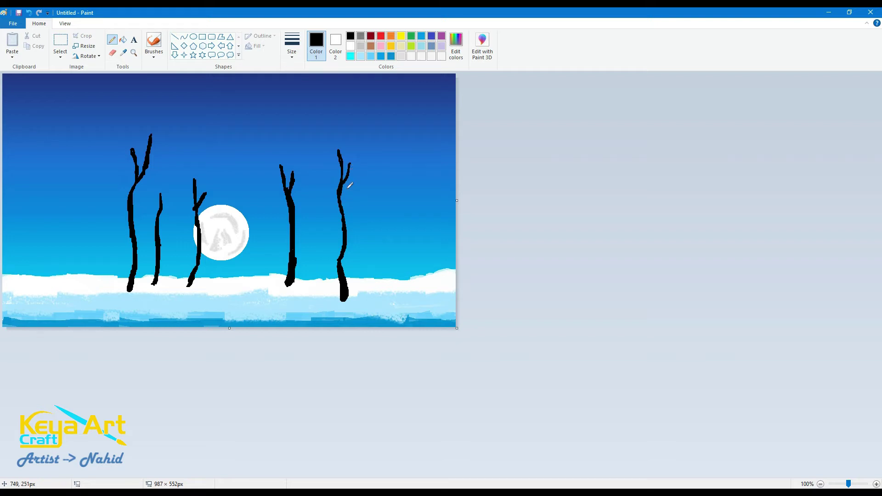
{"action": "mouse_move", "coordinate": [341, 151]}
{"action": "left_mouse_down"}
{"action": "mouse_move", "coordinate": [332, 132]}
{"action": "mouse_move", "coordinate": [350, 166]}
{"action": "left_mouse_up"}
{"action": "mouse_move", "coordinate": [395, 290]}
{"action": "left_mouse_down"}
{"action": "mouse_move", "coordinate": [403, 177]}
{"action": "mouse_move", "coordinate": [394, 294]}
{"action": "mouse_move", "coordinate": [403, 184]}
{"action": "left_mouse_up"}
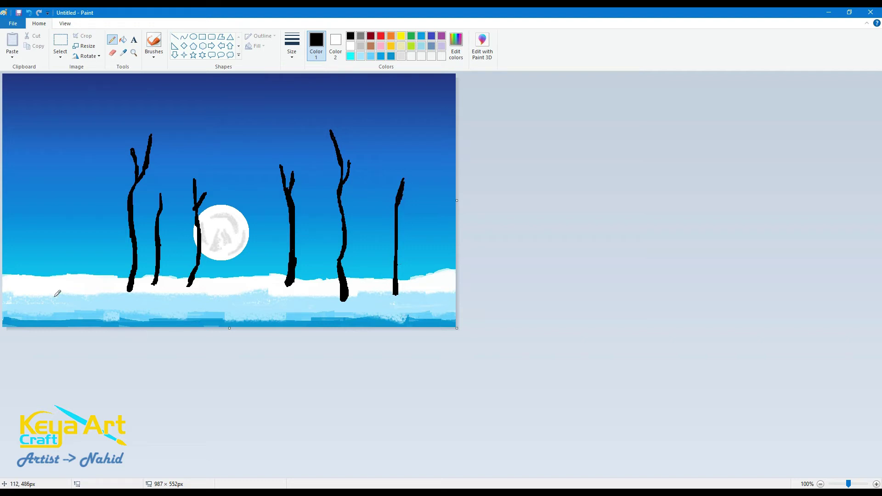
Draw a tall black bare tree at the far left of the snow with forking main branches reaching high into the sky.
{"action": "mouse_move", "coordinate": [54, 296]}
{"action": "left_mouse_down"}
{"action": "mouse_move", "coordinate": [61, 141]}
{"action": "mouse_move", "coordinate": [55, 291]}
{"action": "mouse_move", "coordinate": [64, 201]}
{"action": "mouse_move", "coordinate": [73, 167]}
{"action": "mouse_move", "coordinate": [82, 173]}
{"action": "left_mouse_up"}
{"action": "mouse_move", "coordinate": [63, 200]}
{"action": "left_mouse_down"}
{"action": "mouse_move", "coordinate": [79, 173]}
{"action": "mouse_move", "coordinate": [54, 181]}
{"action": "mouse_move", "coordinate": [45, 156]}
{"action": "mouse_move", "coordinate": [60, 197]}
{"action": "mouse_move", "coordinate": [59, 180]}
{"action": "mouse_move", "coordinate": [42, 163]}
{"action": "mouse_move", "coordinate": [76, 189]}
{"action": "mouse_move", "coordinate": [60, 184]}
{"action": "mouse_move", "coordinate": [52, 120]}
{"action": "mouse_move", "coordinate": [79, 149]}
{"action": "mouse_move", "coordinate": [92, 135]}
{"action": "mouse_move", "coordinate": [64, 167]}
{"action": "mouse_move", "coordinate": [84, 136]}
{"action": "mouse_move", "coordinate": [86, 89]}
{"action": "left_mouse_up"}
{"action": "mouse_move", "coordinate": [85, 134]}
{"action": "left_mouse_down"}
{"action": "mouse_move", "coordinate": [74, 100]}
{"action": "mouse_move", "coordinate": [107, 105]}
{"action": "left_mouse_up"}
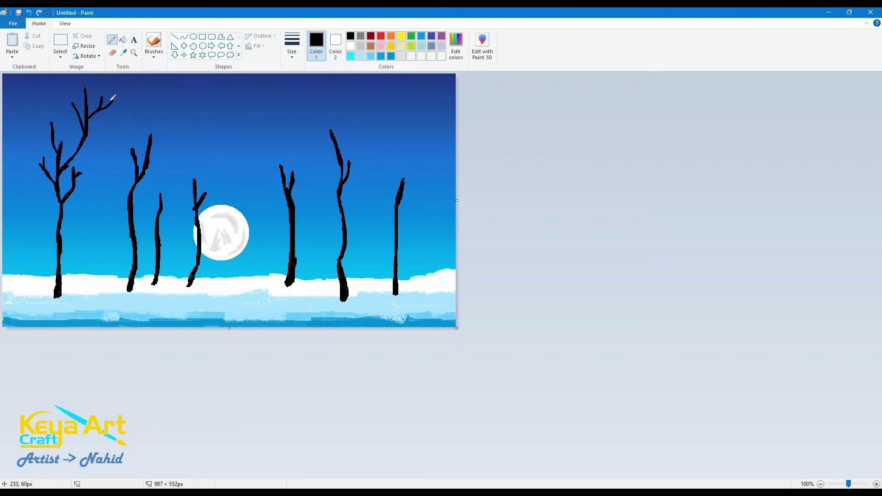
Add black side branches and twigs on both sides of the far-left tree.
{"action": "mouse_move", "coordinate": [78, 183]}
{"action": "left_mouse_down"}
{"action": "mouse_move", "coordinate": [90, 159]}
{"action": "mouse_move", "coordinate": [95, 169]}
{"action": "left_mouse_up"}
{"action": "mouse_move", "coordinate": [60, 232]}
{"action": "left_mouse_down"}
{"action": "mouse_move", "coordinate": [44, 198]}
{"action": "mouse_move", "coordinate": [46, 214]}
{"action": "mouse_move", "coordinate": [15, 168]}
{"action": "left_mouse_up"}
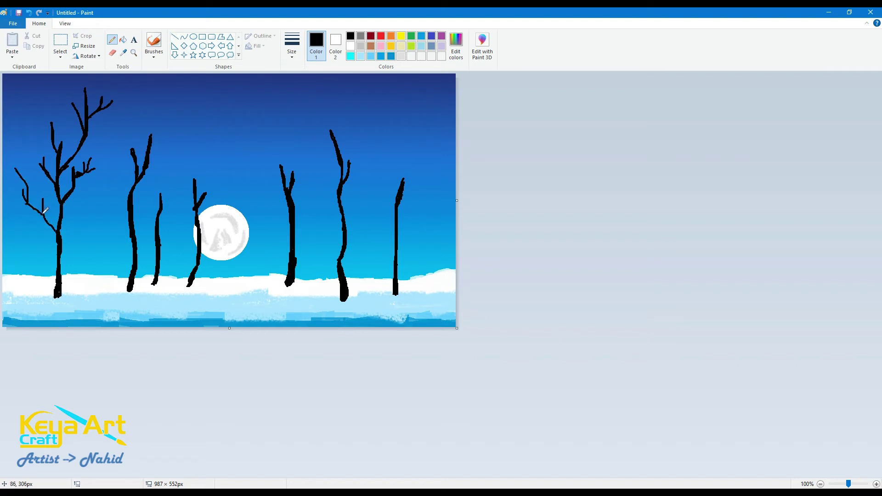
{"action": "left_click_drag", "start_coordinate": [43, 150], "coordinate": [36, 119]}
{"action": "mouse_move", "coordinate": [43, 166]}
{"action": "left_mouse_down"}
{"action": "mouse_move", "coordinate": [17, 144]}
{"action": "mouse_move", "coordinate": [20, 133]}
{"action": "left_mouse_up"}
{"action": "left_click_drag", "start_coordinate": [40, 140], "coordinate": [28, 121]}
Branch out the second tree from the left with black twigs on both forks and a long limb toward the far-left tree.
{"action": "mouse_move", "coordinate": [152, 143]}
{"action": "left_mouse_down"}
{"action": "mouse_move", "coordinate": [166, 131]}
{"action": "mouse_move", "coordinate": [136, 140]}
{"action": "mouse_move", "coordinate": [116, 122]}
{"action": "left_mouse_up"}
{"action": "left_click_drag", "start_coordinate": [122, 132], "coordinate": [121, 111]}
{"action": "mouse_move", "coordinate": [132, 155]}
{"action": "left_mouse_down"}
{"action": "mouse_move", "coordinate": [118, 143]}
{"action": "mouse_move", "coordinate": [105, 148]}
{"action": "left_mouse_up"}
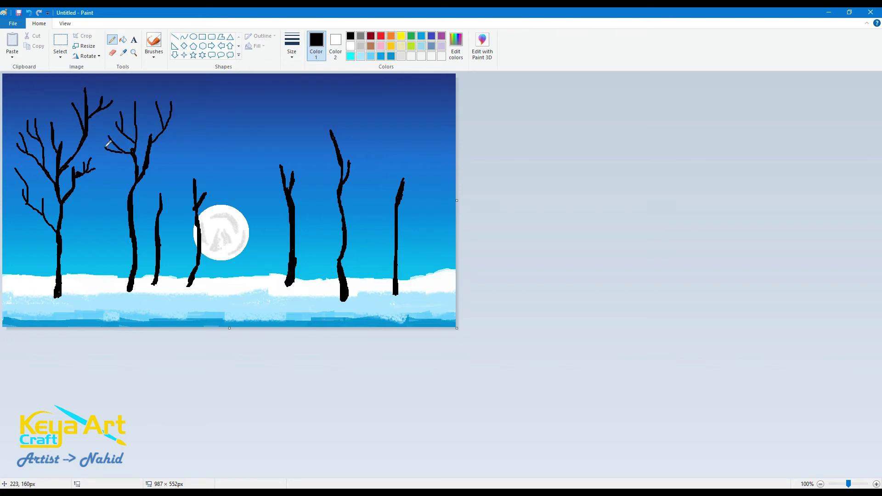
{"action": "left_click_drag", "start_coordinate": [130, 194], "coordinate": [92, 170]}
{"action": "left_click_drag", "start_coordinate": [109, 175], "coordinate": [109, 161]}
Draw branches and twigs spreading from the top of the thin trunk left of the moon.
{"action": "mouse_move", "coordinate": [162, 186]}
{"action": "left_mouse_down"}
{"action": "mouse_move", "coordinate": [150, 155]}
{"action": "mouse_move", "coordinate": [166, 140]}
{"action": "mouse_move", "coordinate": [190, 151]}
{"action": "mouse_move", "coordinate": [186, 109]}
{"action": "left_mouse_up"}
{"action": "mouse_move", "coordinate": [189, 150]}
{"action": "left_mouse_down"}
{"action": "mouse_move", "coordinate": [181, 130]}
{"action": "mouse_move", "coordinate": [195, 124]}
{"action": "left_mouse_up"}
{"action": "mouse_move", "coordinate": [161, 192]}
{"action": "left_mouse_down"}
{"action": "mouse_move", "coordinate": [127, 165]}
{"action": "mouse_move", "coordinate": [149, 173]}
{"action": "mouse_move", "coordinate": [192, 132]}
{"action": "left_mouse_up"}
Add tall branches and a long sideways limb with twigs above the moon to the tree overlapping it.
{"action": "left_click_drag", "start_coordinate": [196, 189], "coordinate": [223, 117]}
{"action": "mouse_move", "coordinate": [215, 162]}
{"action": "left_mouse_down"}
{"action": "mouse_move", "coordinate": [212, 134]}
{"action": "mouse_move", "coordinate": [239, 129]}
{"action": "left_mouse_up"}
{"action": "left_click_drag", "start_coordinate": [223, 135], "coordinate": [232, 112]}
{"action": "left_click_drag", "start_coordinate": [207, 192], "coordinate": [257, 168]}
{"action": "left_click_drag", "start_coordinate": [236, 161], "coordinate": [230, 185]}
{"action": "left_click_drag", "start_coordinate": [239, 184], "coordinate": [255, 193]}
Draw the upper crown of the tree right of the moon, extending both forks with black branches and twigs.
{"action": "mouse_move", "coordinate": [281, 167]}
{"action": "left_mouse_down"}
{"action": "mouse_move", "coordinate": [235, 94]}
{"action": "mouse_move", "coordinate": [262, 118]}
{"action": "mouse_move", "coordinate": [254, 120]}
{"action": "left_mouse_up"}
{"action": "mouse_move", "coordinate": [246, 122]}
{"action": "left_mouse_down"}
{"action": "mouse_move", "coordinate": [267, 129]}
{"action": "mouse_move", "coordinate": [281, 83]}
{"action": "left_mouse_up"}
{"action": "left_click_drag", "start_coordinate": [280, 120], "coordinate": [293, 104]}
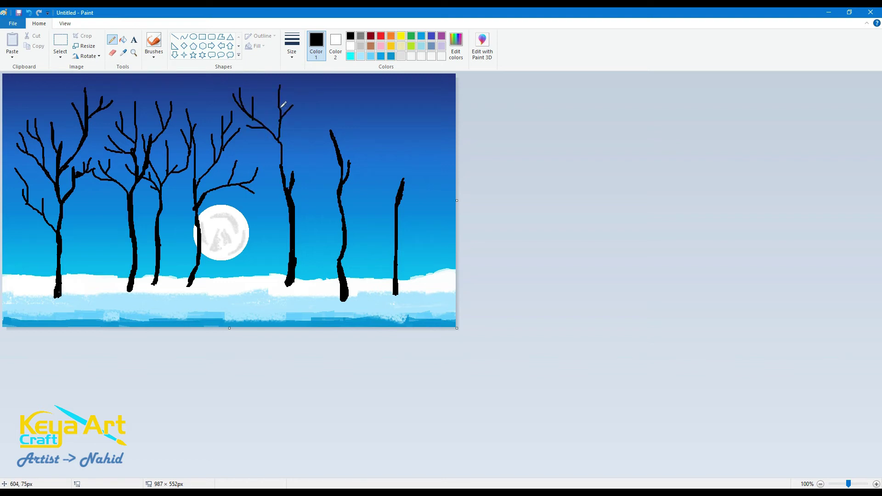
{"action": "left_click_drag", "start_coordinate": [292, 173], "coordinate": [293, 124]}
{"action": "left_click_drag", "start_coordinate": [290, 157], "coordinate": [319, 99]}
{"action": "left_click_drag", "start_coordinate": [312, 134], "coordinate": [306, 108]}
{"action": "left_click_drag", "start_coordinate": [323, 116], "coordinate": [330, 105]}
{"action": "left_click_drag", "start_coordinate": [292, 144], "coordinate": [287, 126]}
Add black side branches with twigs reaching toward the moon from the tree to its right.
{"action": "left_click_drag", "start_coordinate": [281, 168], "coordinate": [251, 134]}
{"action": "left_click_drag", "start_coordinate": [263, 155], "coordinate": [246, 137]}
{"action": "left_click_drag", "start_coordinate": [267, 143], "coordinate": [258, 133]}
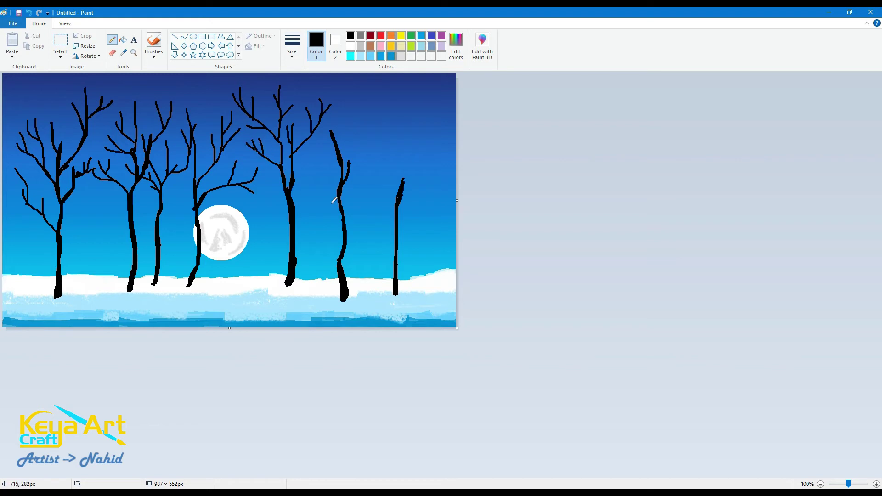
{"action": "left_click_drag", "start_coordinate": [289, 215], "coordinate": [255, 201]}
{"action": "mouse_move", "coordinate": [266, 206]}
{"action": "left_mouse_down"}
{"action": "mouse_move", "coordinate": [261, 194]}
{"action": "mouse_move", "coordinate": [243, 197]}
{"action": "left_mouse_up"}
Add a low left limb and top twigs to the wavy tree second from the canvas's right edge.
{"action": "left_click_drag", "start_coordinate": [344, 221], "coordinate": [317, 200]}
{"action": "mouse_move", "coordinate": [316, 193]}
{"action": "left_mouse_down"}
{"action": "mouse_move", "coordinate": [306, 174]}
{"action": "mouse_move", "coordinate": [301, 191]}
{"action": "left_mouse_up"}
{"action": "mouse_move", "coordinate": [332, 132]}
{"action": "left_mouse_down"}
{"action": "mouse_move", "coordinate": [322, 114]}
{"action": "mouse_move", "coordinate": [334, 138]}
{"action": "mouse_move", "coordinate": [341, 87]}
{"action": "left_mouse_up"}
{"action": "left_click_drag", "start_coordinate": [343, 118], "coordinate": [351, 98]}
{"action": "left_click_drag", "start_coordinate": [341, 104], "coordinate": [337, 95]}
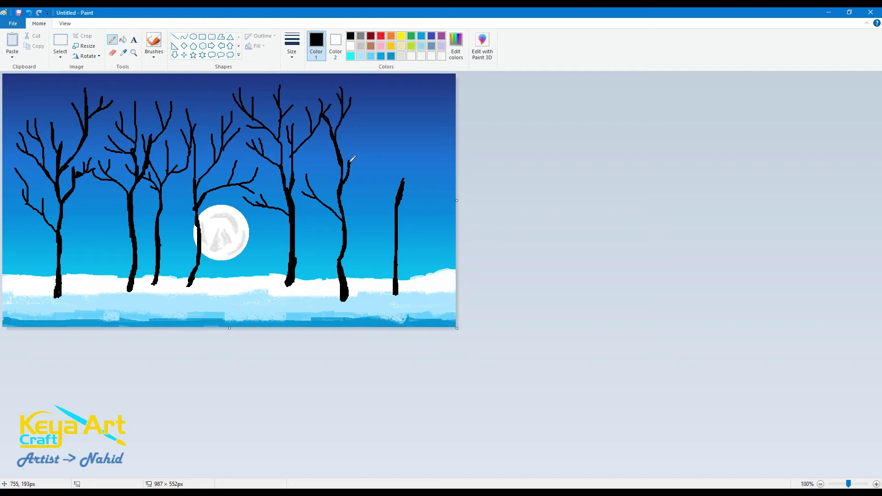
Extend the wavy tree's right fork with a long, twigged branch reaching up above the rightmost trunk.
{"action": "left_click_drag", "start_coordinate": [349, 162], "coordinate": [387, 95]}
{"action": "left_click_drag", "start_coordinate": [370, 134], "coordinate": [359, 107]}
{"action": "left_click_drag", "start_coordinate": [378, 120], "coordinate": [377, 99]}
{"action": "left_click_drag", "start_coordinate": [372, 128], "coordinate": [404, 106]}
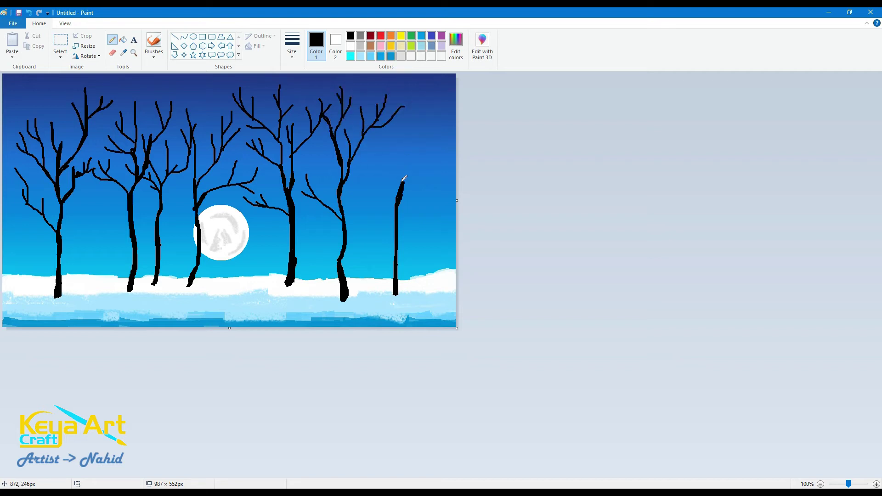
Draw a full crown of black branches and twigs on the rightmost tree.
{"action": "mouse_move", "coordinate": [407, 175]}
{"action": "left_mouse_down"}
{"action": "mouse_move", "coordinate": [375, 118]}
{"action": "mouse_move", "coordinate": [431, 121]}
{"action": "mouse_move", "coordinate": [399, 118]}
{"action": "mouse_move", "coordinate": [415, 118]}
{"action": "left_mouse_up"}
{"action": "mouse_move", "coordinate": [397, 222]}
{"action": "left_mouse_down"}
{"action": "mouse_move", "coordinate": [428, 188]}
{"action": "mouse_move", "coordinate": [416, 192]}
{"action": "mouse_move", "coordinate": [429, 181]}
{"action": "mouse_move", "coordinate": [444, 129]}
{"action": "left_mouse_up"}
{"action": "left_click_drag", "start_coordinate": [431, 136], "coordinate": [424, 115]}
{"action": "mouse_move", "coordinate": [391, 156]}
{"action": "left_mouse_down"}
{"action": "mouse_move", "coordinate": [361, 141]}
{"action": "mouse_move", "coordinate": [382, 131]}
{"action": "left_mouse_up"}
{"action": "mouse_move", "coordinate": [394, 165]}
{"action": "left_mouse_down"}
{"action": "mouse_move", "coordinate": [373, 167]}
{"action": "mouse_move", "coordinate": [392, 139]}
{"action": "left_mouse_up"}
{"action": "left_click_drag", "start_coordinate": [422, 177], "coordinate": [433, 174]}
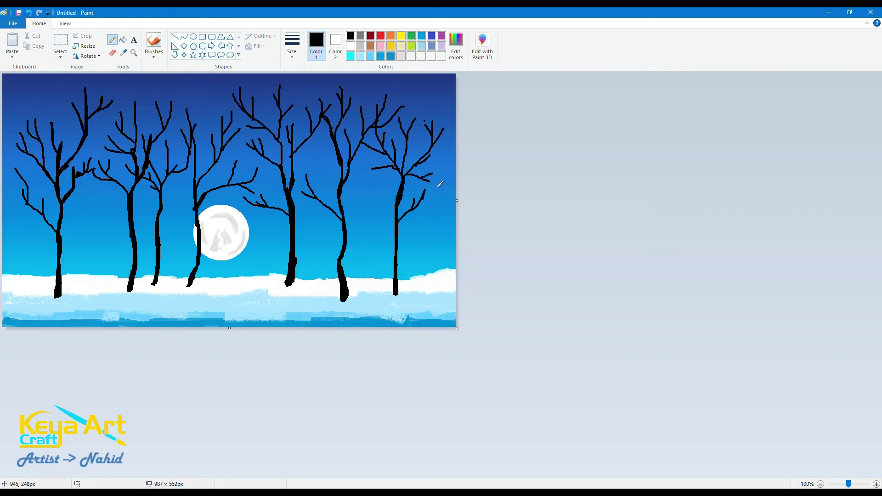
Choose a thinner line and add fine black twigs to the upper branches of several trees across the picture.
{"action": "left_click", "coordinate": [292, 46]}
{"action": "left_click", "coordinate": [312, 79]}
{"action": "left_click_drag", "start_coordinate": [259, 118], "coordinate": [270, 104]}
{"action": "mouse_move", "coordinate": [169, 112]}
{"action": "left_mouse_down"}
{"action": "mouse_move", "coordinate": [166, 97]}
{"action": "mouse_move", "coordinate": [178, 109]}
{"action": "left_mouse_up"}
{"action": "left_click_drag", "start_coordinate": [189, 115], "coordinate": [199, 101]}
{"action": "left_click_drag", "start_coordinate": [85, 99], "coordinate": [74, 88]}
Draw small, faint distant trees in blue along the snowy horizon between the black trunks and at the far left.
{"action": "left_click", "coordinate": [371, 55]}
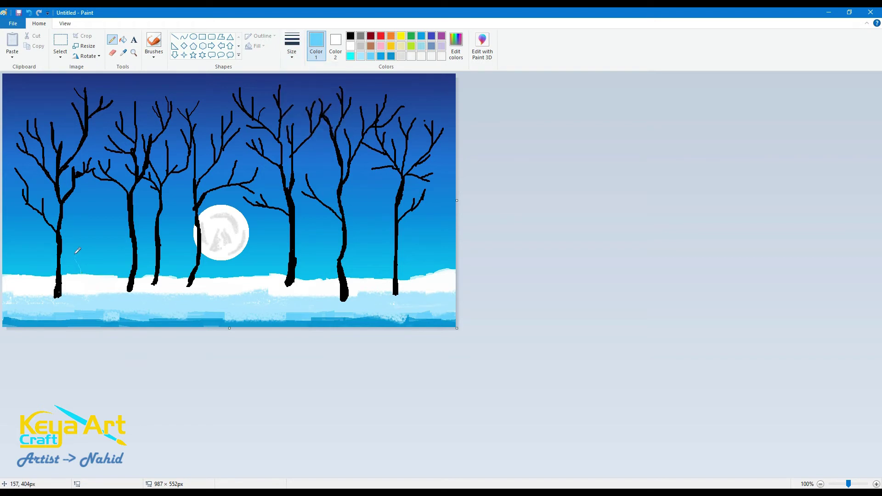
{"action": "left_click", "coordinate": [361, 56]}
{"action": "left_click", "coordinate": [381, 56]}
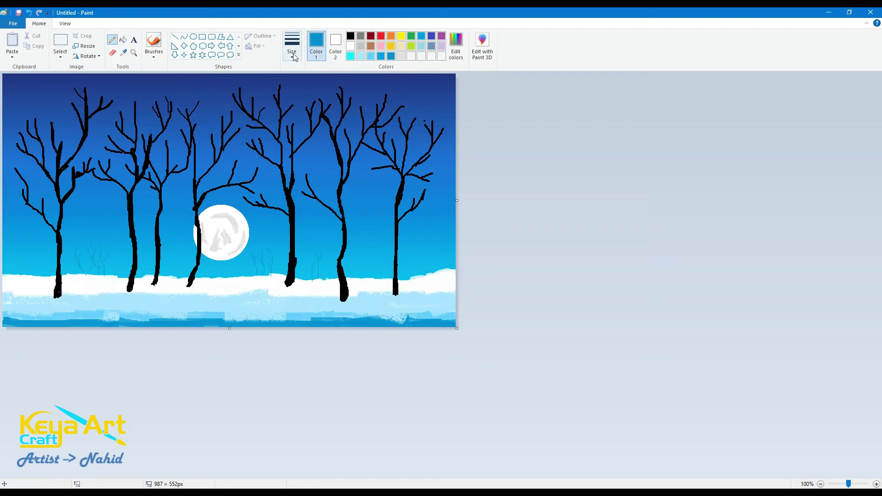
{"action": "mouse_move", "coordinate": [368, 270]}
{"action": "left_mouse_down"}
{"action": "mouse_move", "coordinate": [368, 255]}
{"action": "mouse_move", "coordinate": [368, 270]}
{"action": "left_mouse_up"}
{"action": "key", "text": "ctrl+z"}
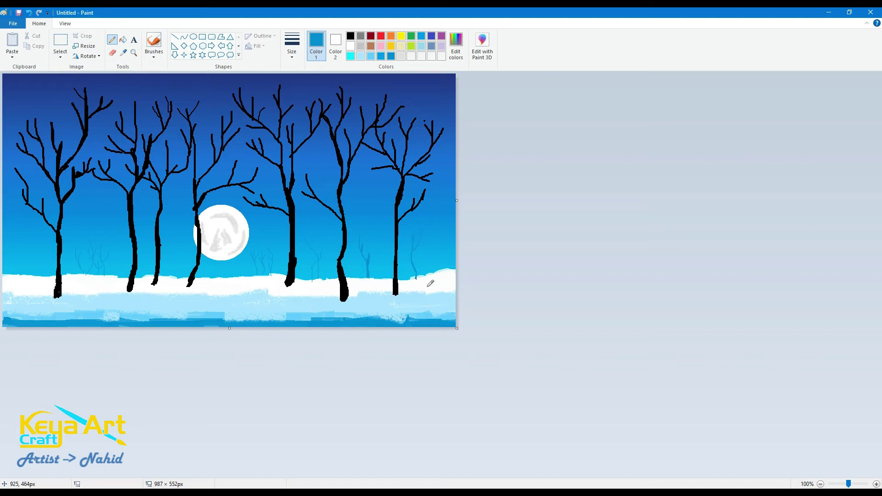
{"action": "left_click_drag", "start_coordinate": [15, 271], "coordinate": [14, 235]}
{"action": "left_click_drag", "start_coordinate": [18, 270], "coordinate": [18, 255]}
Paint light-blue diagonal streaks spreading down the snow on both sides below the moon.
{"action": "left_click", "coordinate": [371, 55]}
{"action": "left_click_drag", "start_coordinate": [203, 279], "coordinate": [196, 294]}
{"action": "key", "text": "ctrl+z"}
{"action": "left_click_drag", "start_coordinate": [250, 274], "coordinate": [258, 290]}
{"action": "mouse_move", "coordinate": [197, 294]}
{"action": "left_mouse_down"}
{"action": "mouse_move", "coordinate": [162, 318]}
{"action": "mouse_move", "coordinate": [203, 285]}
{"action": "left_mouse_up"}
{"action": "left_click_drag", "start_coordinate": [255, 293], "coordinate": [268, 320]}
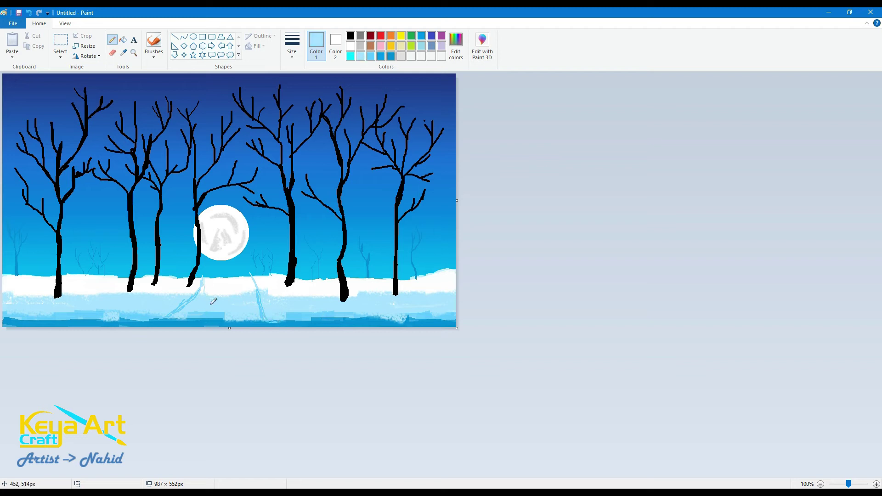
Paint medium-blue strokes along the bottom of the snow below the moon.
{"action": "left_click", "coordinate": [380, 56]}
{"action": "mouse_move", "coordinate": [215, 311]}
{"action": "left_mouse_down"}
{"action": "mouse_move", "coordinate": [206, 313]}
{"action": "mouse_move", "coordinate": [215, 308]}
{"action": "left_mouse_up"}
{"action": "key", "text": "ctrl+z"}
{"action": "key", "text": "ctrl+z"}
{"action": "mouse_move", "coordinate": [184, 321]}
{"action": "left_mouse_down"}
{"action": "mouse_move", "coordinate": [204, 311]}
{"action": "mouse_move", "coordinate": [249, 316]}
{"action": "left_mouse_up"}
Choose a thicker line and paint medium-blue shadows on the snow running down from the base of each black tree.
{"action": "left_click", "coordinate": [292, 46]}
{"action": "left_click", "coordinate": [298, 124]}
{"action": "mouse_move", "coordinate": [287, 284]}
{"action": "left_mouse_down"}
{"action": "mouse_move", "coordinate": [297, 314]}
{"action": "mouse_move", "coordinate": [350, 318]}
{"action": "mouse_move", "coordinate": [345, 304]}
{"action": "mouse_move", "coordinate": [400, 322]}
{"action": "mouse_move", "coordinate": [394, 296]}
{"action": "left_mouse_up"}
{"action": "left_click_drag", "start_coordinate": [57, 296], "coordinate": [50, 320]}
{"action": "mouse_move", "coordinate": [129, 293]}
{"action": "left_mouse_down"}
{"action": "mouse_move", "coordinate": [113, 321]}
{"action": "mouse_move", "coordinate": [118, 307]}
{"action": "mouse_move", "coordinate": [145, 299]}
{"action": "mouse_move", "coordinate": [130, 319]}
{"action": "mouse_move", "coordinate": [138, 305]}
{"action": "mouse_move", "coordinate": [137, 314]}
{"action": "left_mouse_up"}
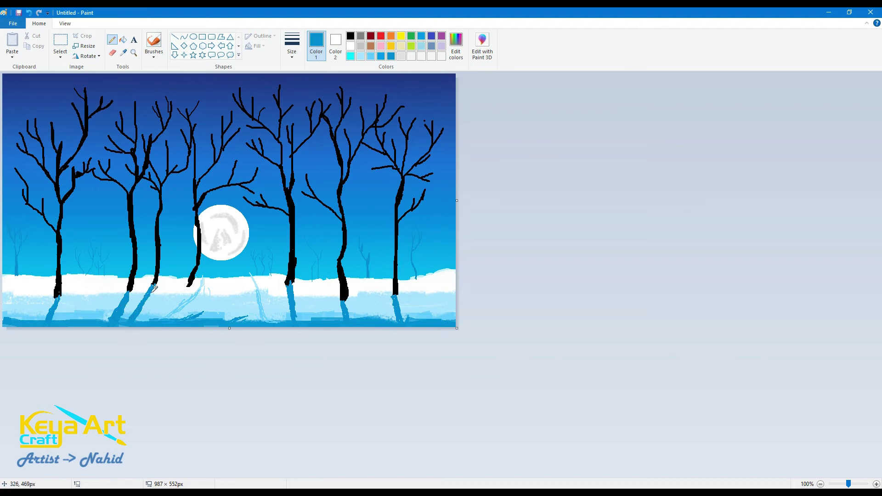
{"action": "mouse_move", "coordinate": [187, 287]}
{"action": "left_mouse_down"}
{"action": "mouse_move", "coordinate": [170, 320]}
{"action": "mouse_move", "coordinate": [192, 281]}
{"action": "mouse_move", "coordinate": [176, 310]}
{"action": "left_mouse_up"}
Paint pale-blue streaks on the snow below the moon and on the snow mound near the canvas's right edge.
{"action": "left_click", "coordinate": [360, 57]}
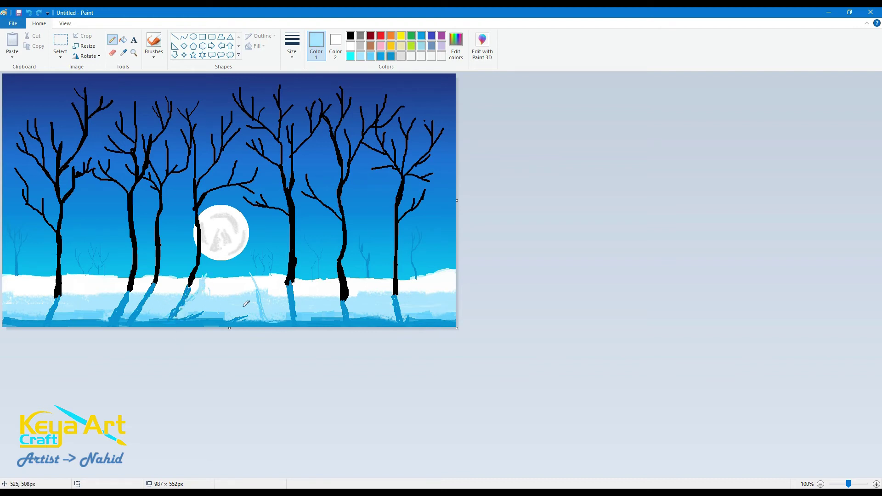
{"action": "mouse_move", "coordinate": [182, 310]}
{"action": "left_mouse_down"}
{"action": "mouse_move", "coordinate": [200, 280]}
{"action": "mouse_move", "coordinate": [254, 278]}
{"action": "mouse_move", "coordinate": [269, 325]}
{"action": "left_mouse_up"}
{"action": "left_click", "coordinate": [361, 56]}
{"action": "mouse_move", "coordinate": [212, 283]}
{"action": "left_mouse_down"}
{"action": "mouse_move", "coordinate": [222, 279]}
{"action": "mouse_move", "coordinate": [232, 295]}
{"action": "left_mouse_up"}
{"action": "key", "text": "ctrl+z"}
{"action": "key", "text": "ctrl+z"}
{"action": "left_click_drag", "start_coordinate": [234, 287], "coordinate": [238, 293]}
{"action": "left_click_drag", "start_coordinate": [415, 277], "coordinate": [436, 293]}
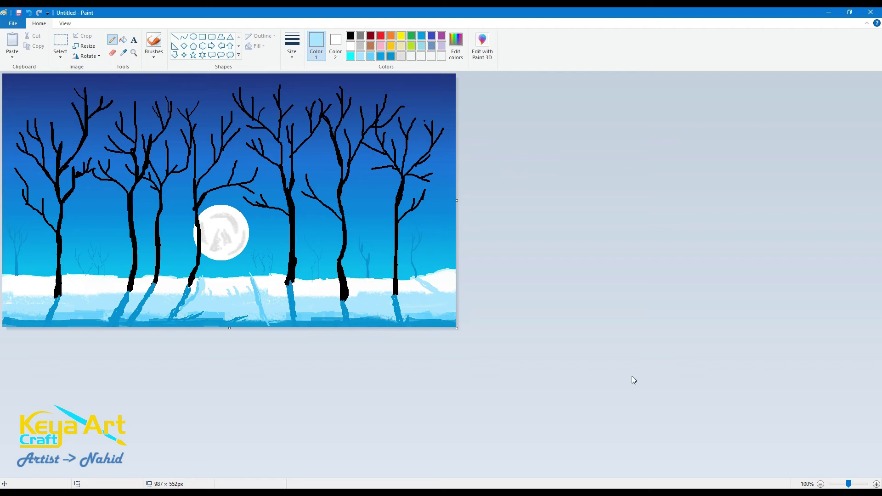
Switch to black with a thinner line and add fine twigs to the crowns of the middle trees above the moon.
{"action": "left_click", "coordinate": [350, 37]}
{"action": "left_click", "coordinate": [292, 49]}
{"action": "left_click", "coordinate": [305, 85]}
{"action": "mouse_move", "coordinate": [222, 117]}
{"action": "left_mouse_down"}
{"action": "mouse_move", "coordinate": [214, 102]}
{"action": "mouse_move", "coordinate": [199, 118]}
{"action": "left_mouse_up"}
{"action": "left_click_drag", "start_coordinate": [159, 131], "coordinate": [144, 108]}
{"action": "mouse_move", "coordinate": [136, 113]}
{"action": "left_mouse_down"}
{"action": "mouse_move", "coordinate": [145, 103]}
{"action": "mouse_move", "coordinate": [118, 94]}
{"action": "left_mouse_up"}
{"action": "left_click_drag", "start_coordinate": [213, 151], "coordinate": [202, 138]}
{"action": "left_click_drag", "start_coordinate": [224, 145], "coordinate": [238, 142]}
{"action": "left_click_drag", "start_coordinate": [255, 138], "coordinate": [243, 134]}
{"action": "left_click_drag", "start_coordinate": [243, 112], "coordinate": [230, 111]}
Add thin black twigs to the left-side branches of the three trees right of the moon.
{"action": "left_click_drag", "start_coordinate": [301, 144], "coordinate": [294, 123]}
{"action": "left_click_drag", "start_coordinate": [339, 170], "coordinate": [307, 146]}
{"action": "left_click_drag", "start_coordinate": [326, 153], "coordinate": [320, 133]}
{"action": "mouse_move", "coordinate": [321, 156]}
{"action": "left_mouse_down"}
{"action": "mouse_move", "coordinate": [306, 157]}
{"action": "mouse_move", "coordinate": [312, 143]}
{"action": "left_mouse_up"}
{"action": "mouse_move", "coordinate": [379, 169]}
{"action": "left_mouse_down"}
{"action": "mouse_move", "coordinate": [369, 160]}
{"action": "mouse_move", "coordinate": [365, 180]}
{"action": "left_mouse_up"}
Add thin black twigs to the limb above the moon and to the thin tree's upper branches.
{"action": "left_click_drag", "start_coordinate": [252, 174], "coordinate": [246, 156]}
{"action": "mouse_move", "coordinate": [251, 168]}
{"action": "left_mouse_down"}
{"action": "mouse_move", "coordinate": [255, 157]}
{"action": "mouse_move", "coordinate": [229, 156]}
{"action": "left_mouse_up"}
{"action": "left_click_drag", "start_coordinate": [234, 167], "coordinate": [241, 170]}
{"action": "left_click_drag", "start_coordinate": [168, 155], "coordinate": [179, 132]}
{"action": "left_click_drag", "start_coordinate": [167, 149], "coordinate": [158, 141]}
{"action": "mouse_move", "coordinate": [170, 132]}
{"action": "left_mouse_down"}
{"action": "mouse_move", "coordinate": [186, 163]}
{"action": "mouse_move", "coordinate": [205, 144]}
{"action": "left_mouse_up"}
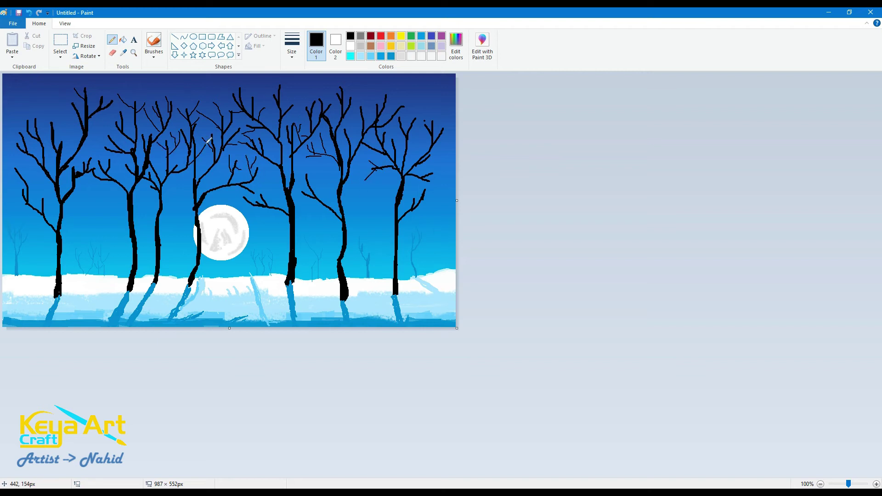
Fill out the far-left tree's crown with thin black twigs on its right, top and left branches.
{"action": "left_click_drag", "start_coordinate": [87, 134], "coordinate": [116, 118]}
{"action": "left_click_drag", "start_coordinate": [107, 127], "coordinate": [110, 111]}
{"action": "mouse_move", "coordinate": [106, 127]}
{"action": "left_mouse_down"}
{"action": "mouse_move", "coordinate": [122, 134]}
{"action": "mouse_move", "coordinate": [99, 119]}
{"action": "left_mouse_up"}
{"action": "left_click_drag", "start_coordinate": [35, 119], "coordinate": [15, 88]}
{"action": "mouse_move", "coordinate": [28, 120]}
{"action": "left_mouse_down"}
{"action": "mouse_move", "coordinate": [17, 98]}
{"action": "mouse_move", "coordinate": [43, 93]}
{"action": "left_mouse_up"}
{"action": "left_click_drag", "start_coordinate": [30, 98], "coordinate": [28, 83]}
{"action": "left_click_drag", "start_coordinate": [52, 122], "coordinate": [50, 88]}
{"action": "left_click_drag", "start_coordinate": [51, 98], "coordinate": [55, 84]}
{"action": "mouse_move", "coordinate": [52, 107]}
{"action": "left_mouse_down"}
{"action": "mouse_move", "coordinate": [61, 94]}
{"action": "mouse_move", "coordinate": [63, 101]}
{"action": "left_mouse_up"}
{"action": "left_click_drag", "start_coordinate": [62, 141], "coordinate": [71, 125]}
{"action": "mouse_move", "coordinate": [62, 131]}
{"action": "left_mouse_down"}
{"action": "mouse_move", "coordinate": [69, 103]}
{"action": "mouse_move", "coordinate": [64, 108]}
{"action": "left_mouse_up"}
{"action": "mouse_move", "coordinate": [21, 139]}
{"action": "left_mouse_down"}
{"action": "mouse_move", "coordinate": [5, 121]}
{"action": "mouse_move", "coordinate": [14, 118]}
{"action": "left_mouse_up"}
{"action": "left_click_drag", "start_coordinate": [20, 151], "coordinate": [6, 140]}
{"action": "mouse_move", "coordinate": [13, 150]}
{"action": "left_mouse_down"}
{"action": "mouse_move", "coordinate": [13, 140]}
{"action": "mouse_move", "coordinate": [27, 178]}
{"action": "left_mouse_up"}
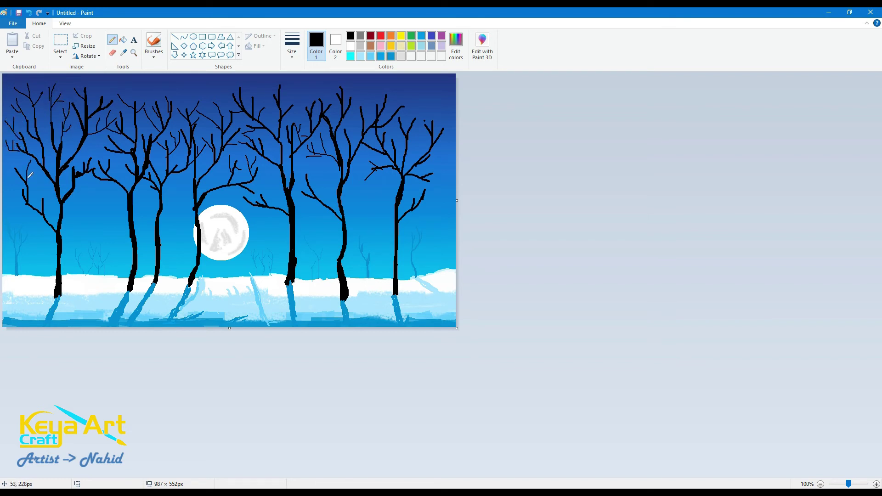
Draw fine black twigs along the top of the sky above the second, moon-side and wavy trees.
{"action": "left_click_drag", "start_coordinate": [137, 105], "coordinate": [150, 92]}
{"action": "mouse_move", "coordinate": [184, 112]}
{"action": "left_mouse_down"}
{"action": "mouse_move", "coordinate": [169, 89]}
{"action": "mouse_move", "coordinate": [238, 98]}
{"action": "mouse_move", "coordinate": [223, 79]}
{"action": "mouse_move", "coordinate": [220, 91]}
{"action": "left_mouse_up"}
{"action": "mouse_move", "coordinate": [291, 107]}
{"action": "left_mouse_down"}
{"action": "mouse_move", "coordinate": [292, 90]}
{"action": "mouse_move", "coordinate": [326, 93]}
{"action": "left_mouse_up"}
{"action": "mouse_move", "coordinate": [317, 98]}
{"action": "left_mouse_down"}
{"action": "mouse_move", "coordinate": [342, 108]}
{"action": "mouse_move", "coordinate": [363, 85]}
{"action": "left_mouse_up"}
Add fine black twigs around the rightmost tree's crown, reaching up and out to the canvas's right edge.
{"action": "left_click_drag", "start_coordinate": [403, 105], "coordinate": [402, 88]}
{"action": "left_click_drag", "start_coordinate": [405, 104], "coordinate": [420, 94]}
{"action": "mouse_move", "coordinate": [412, 103]}
{"action": "left_mouse_down"}
{"action": "mouse_move", "coordinate": [441, 108]}
{"action": "mouse_move", "coordinate": [421, 84]}
{"action": "left_mouse_up"}
{"action": "mouse_move", "coordinate": [429, 157]}
{"action": "left_mouse_down"}
{"action": "mouse_move", "coordinate": [447, 145]}
{"action": "mouse_move", "coordinate": [453, 155]}
{"action": "left_mouse_up"}
{"action": "left_click_drag", "start_coordinate": [443, 151], "coordinate": [435, 138]}
{"action": "mouse_move", "coordinate": [441, 131]}
{"action": "left_mouse_down"}
{"action": "mouse_move", "coordinate": [432, 102]}
{"action": "mouse_move", "coordinate": [447, 103]}
{"action": "left_mouse_up"}
{"action": "left_click_drag", "start_coordinate": [444, 112], "coordinate": [438, 87]}
{"action": "left_click_drag", "start_coordinate": [414, 130], "coordinate": [409, 106]}
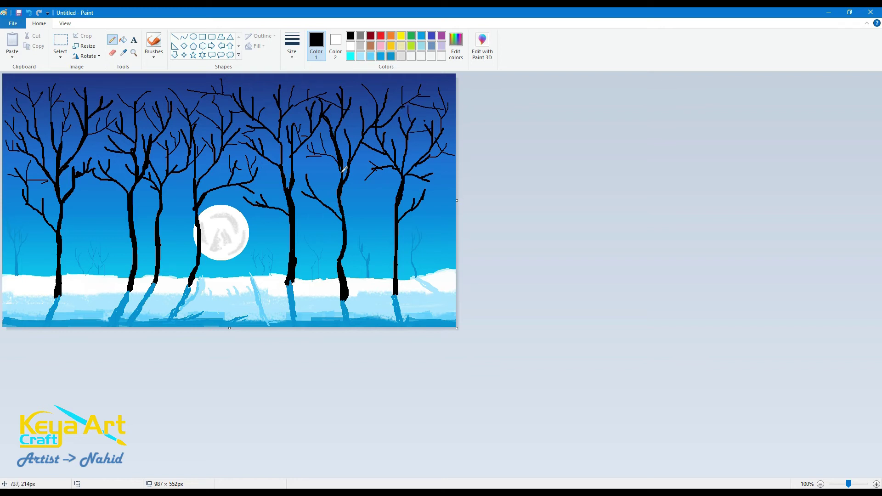
Fill the remaining gaps between the tree crowns with more fine black twigs, mostly along the upper sky.
{"action": "left_click_drag", "start_coordinate": [175, 166], "coordinate": [173, 143]}
{"action": "left_click_drag", "start_coordinate": [175, 164], "coordinate": [185, 153]}
{"action": "left_click_drag", "start_coordinate": [222, 115], "coordinate": [205, 106]}
{"action": "mouse_move", "coordinate": [215, 109]}
{"action": "left_mouse_down"}
{"action": "mouse_move", "coordinate": [175, 83]}
{"action": "mouse_move", "coordinate": [128, 84]}
{"action": "left_mouse_up"}
{"action": "left_click_drag", "start_coordinate": [140, 91], "coordinate": [144, 78]}
{"action": "left_click_drag", "start_coordinate": [276, 95], "coordinate": [252, 86]}
{"action": "left_click_drag", "start_coordinate": [267, 92], "coordinate": [264, 78]}
{"action": "left_click_drag", "start_coordinate": [301, 103], "coordinate": [311, 108]}
{"action": "left_click_drag", "start_coordinate": [372, 97], "coordinate": [350, 88]}
{"action": "mouse_move", "coordinate": [373, 94]}
{"action": "left_mouse_down"}
{"action": "mouse_move", "coordinate": [371, 86]}
{"action": "mouse_move", "coordinate": [396, 88]}
{"action": "mouse_move", "coordinate": [413, 98]}
{"action": "left_mouse_up"}
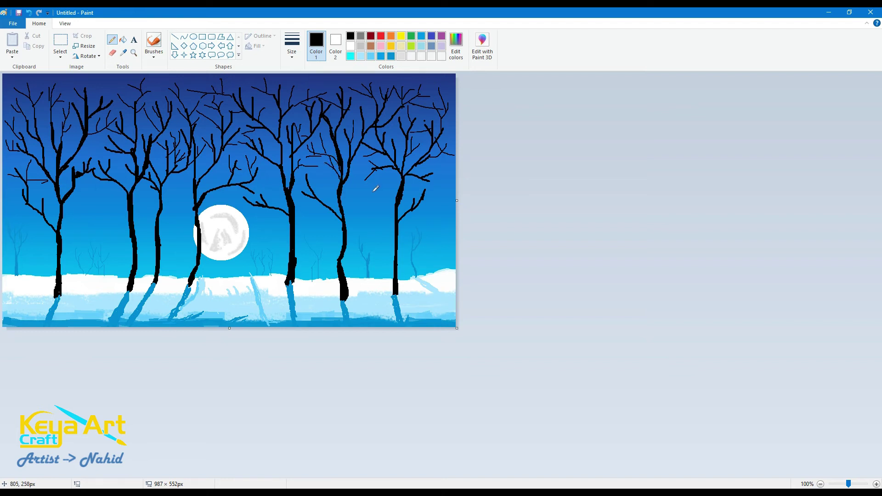
Scatter small white dots of varying size as stars across the sky between the tree crowns.
{"action": "left_click", "coordinate": [351, 46]}
{"action": "left_click", "coordinate": [291, 46]}
{"action": "left_click", "coordinate": [314, 81]}
{"action": "left_click", "coordinate": [293, 50]}
{"action": "left_click", "coordinate": [317, 77]}
{"action": "left_click", "coordinate": [222, 273]}
{"action": "left_click", "coordinate": [234, 269]}
Add thin light-grey moonlight highlights along the moon-facing edges of the four trunks from the far left to the moon.
{"action": "left_click", "coordinate": [360, 46]}
{"action": "mouse_move", "coordinate": [127, 290]}
{"action": "left_mouse_down"}
{"action": "mouse_move", "coordinate": [131, 190]}
{"action": "mouse_move", "coordinate": [132, 202]}
{"action": "left_mouse_up"}
{"action": "left_click_drag", "start_coordinate": [151, 281], "coordinate": [161, 208]}
{"action": "left_click_drag", "start_coordinate": [61, 223], "coordinate": [60, 140]}
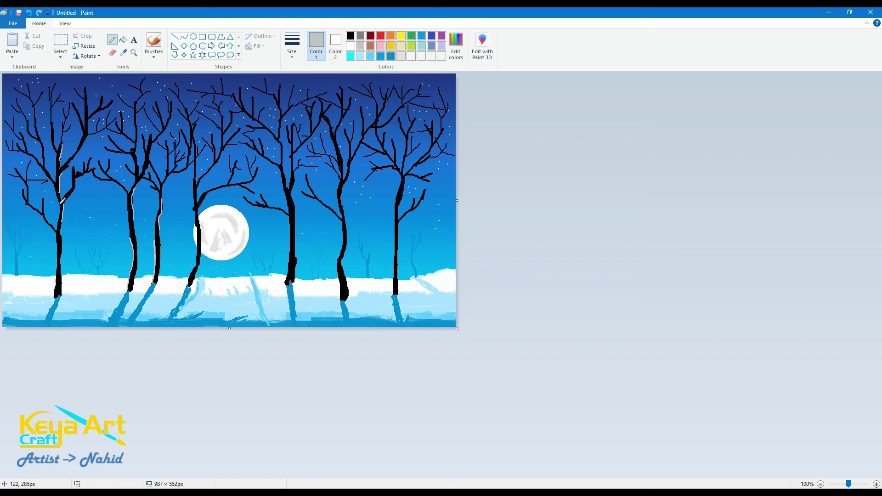
{"action": "left_click_drag", "start_coordinate": [61, 266], "coordinate": [60, 248]}
{"action": "left_click_drag", "start_coordinate": [137, 160], "coordinate": [136, 123]}
{"action": "left_click_drag", "start_coordinate": [194, 210], "coordinate": [194, 180]}
{"action": "left_click_drag", "start_coordinate": [196, 252], "coordinate": [188, 283]}
Add thin light-grey highlights along the left edges of the three trunks right of the moon.
{"action": "mouse_move", "coordinate": [290, 275]}
{"action": "left_mouse_down"}
{"action": "mouse_move", "coordinate": [285, 282]}
{"action": "mouse_move", "coordinate": [289, 221]}
{"action": "mouse_move", "coordinate": [276, 172]}
{"action": "left_mouse_up"}
{"action": "key", "text": "ctrl+z"}
{"action": "left_click_drag", "start_coordinate": [343, 296], "coordinate": [346, 216]}
{"action": "left_click_drag", "start_coordinate": [339, 177], "coordinate": [338, 161]}
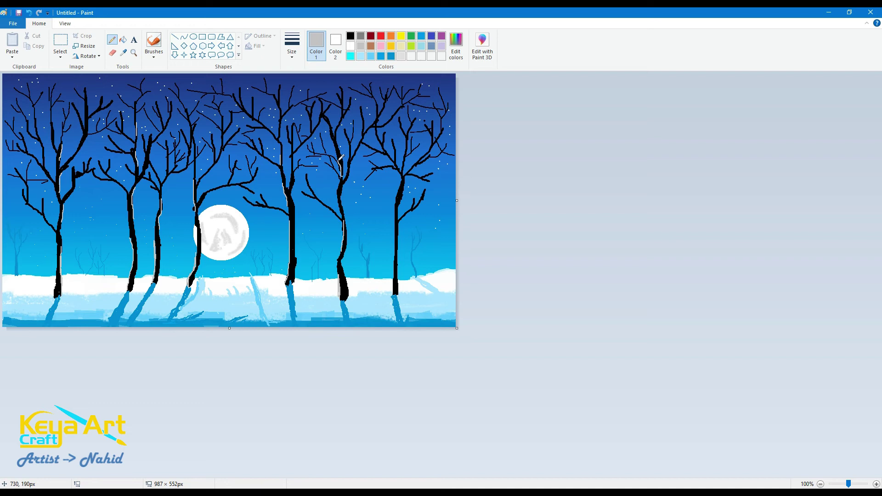
{"action": "left_click_drag", "start_coordinate": [393, 280], "coordinate": [404, 174]}
Brighten the highlights on all seven tree trunks with short white strokes along their moonlit edges.
{"action": "left_click", "coordinate": [350, 46]}
{"action": "left_click_drag", "start_coordinate": [61, 294], "coordinate": [60, 261]}
{"action": "left_click_drag", "start_coordinate": [61, 156], "coordinate": [62, 144]}
{"action": "left_click_drag", "start_coordinate": [133, 218], "coordinate": [131, 197]}
{"action": "mouse_move", "coordinate": [154, 282]}
{"action": "left_mouse_down"}
{"action": "mouse_move", "coordinate": [155, 258]}
{"action": "mouse_move", "coordinate": [196, 257]}
{"action": "left_mouse_up"}
{"action": "left_click_drag", "start_coordinate": [195, 209], "coordinate": [193, 182]}
{"action": "left_click_drag", "start_coordinate": [287, 275], "coordinate": [290, 258]}
{"action": "left_click_drag", "start_coordinate": [287, 205], "coordinate": [285, 196]}
{"action": "left_click_drag", "start_coordinate": [341, 251], "coordinate": [342, 227]}
{"action": "left_click_drag", "start_coordinate": [396, 209], "coordinate": [400, 182]}
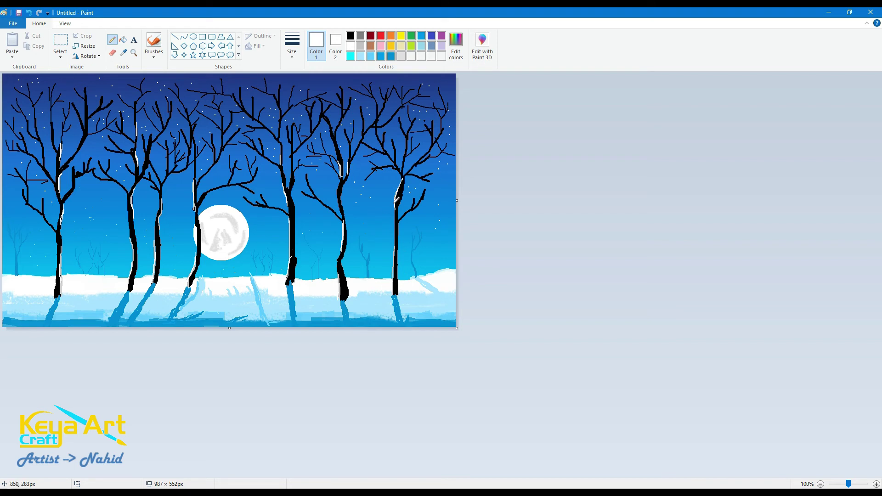
Mix a very light grey (RGB 235, 235, 235) and trace thin highlights on the branches of the three leftmost trees.
{"action": "left_click", "coordinate": [461, 48]}
{"action": "left_click", "coordinate": [355, 312]}
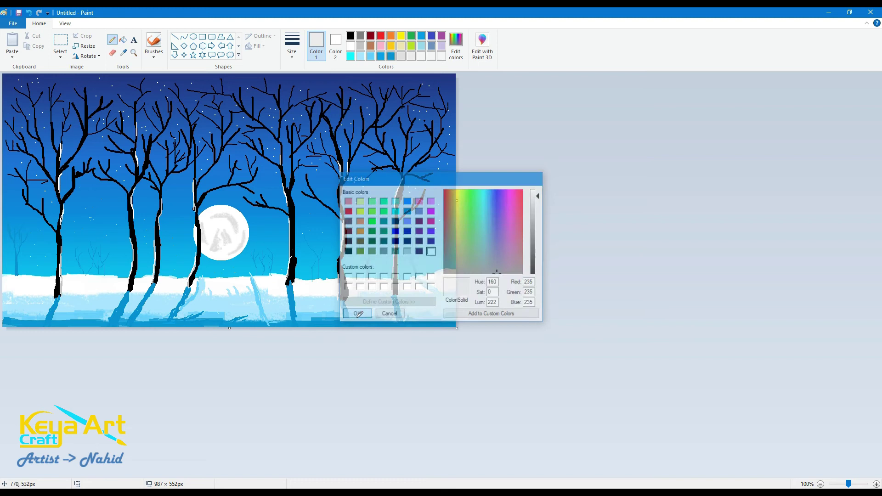
{"action": "mouse_move", "coordinate": [26, 151]}
{"action": "left_mouse_down"}
{"action": "mouse_move", "coordinate": [20, 137]}
{"action": "mouse_move", "coordinate": [38, 131]}
{"action": "mouse_move", "coordinate": [31, 97]}
{"action": "left_mouse_up"}
{"action": "mouse_move", "coordinate": [84, 134]}
{"action": "left_mouse_down"}
{"action": "mouse_move", "coordinate": [75, 110]}
{"action": "mouse_move", "coordinate": [100, 103]}
{"action": "mouse_move", "coordinate": [68, 115]}
{"action": "left_mouse_up"}
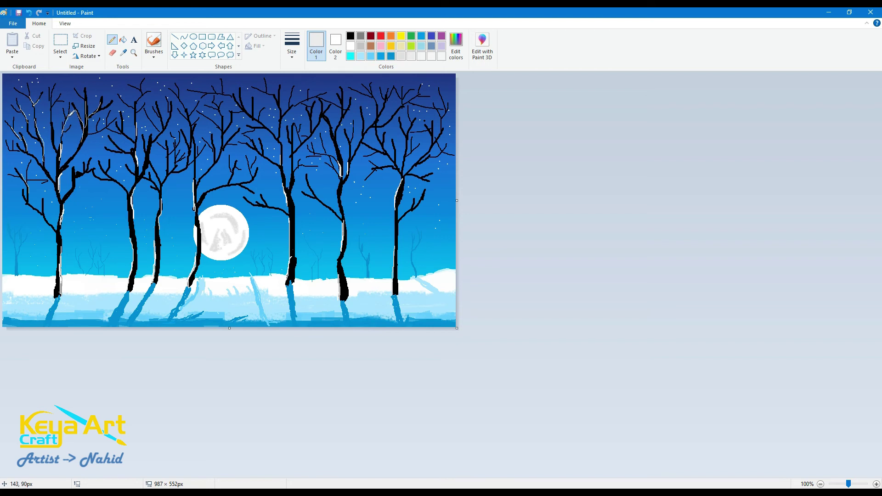
{"action": "left_click_drag", "start_coordinate": [168, 171], "coordinate": [188, 149]}
{"action": "mouse_move", "coordinate": [181, 105]}
{"action": "left_mouse_down"}
{"action": "mouse_move", "coordinate": [188, 118]}
{"action": "mouse_move", "coordinate": [164, 130]}
{"action": "left_mouse_up"}
{"action": "left_click_drag", "start_coordinate": [141, 97], "coordinate": [149, 91]}
Trace thin light-grey highlights on the branches of the moon-side tree and the two trees right of the moon.
{"action": "left_click_drag", "start_coordinate": [220, 135], "coordinate": [221, 150]}
{"action": "mouse_move", "coordinate": [210, 121]}
{"action": "left_mouse_down"}
{"action": "mouse_move", "coordinate": [221, 130]}
{"action": "mouse_move", "coordinate": [218, 108]}
{"action": "left_mouse_up"}
{"action": "left_click_drag", "start_coordinate": [279, 138], "coordinate": [277, 95]}
{"action": "mouse_move", "coordinate": [283, 117]}
{"action": "left_mouse_down"}
{"action": "mouse_move", "coordinate": [303, 101]}
{"action": "mouse_move", "coordinate": [265, 92]}
{"action": "left_mouse_up"}
{"action": "left_click_drag", "start_coordinate": [267, 156], "coordinate": [255, 142]}
{"action": "mouse_move", "coordinate": [272, 205]}
{"action": "left_mouse_down"}
{"action": "mouse_move", "coordinate": [228, 185]}
{"action": "mouse_move", "coordinate": [254, 181]}
{"action": "mouse_move", "coordinate": [251, 189]}
{"action": "left_mouse_up"}
{"action": "mouse_move", "coordinate": [264, 125]}
{"action": "left_mouse_down"}
{"action": "mouse_move", "coordinate": [242, 106]}
{"action": "mouse_move", "coordinate": [253, 110]}
{"action": "mouse_move", "coordinate": [255, 128]}
{"action": "left_mouse_up"}
{"action": "mouse_move", "coordinate": [295, 154]}
{"action": "left_mouse_down"}
{"action": "mouse_move", "coordinate": [310, 140]}
{"action": "mouse_move", "coordinate": [293, 135]}
{"action": "left_mouse_up"}
{"action": "mouse_move", "coordinate": [311, 136]}
{"action": "left_mouse_down"}
{"action": "mouse_move", "coordinate": [309, 120]}
{"action": "mouse_move", "coordinate": [327, 99]}
{"action": "left_mouse_up"}
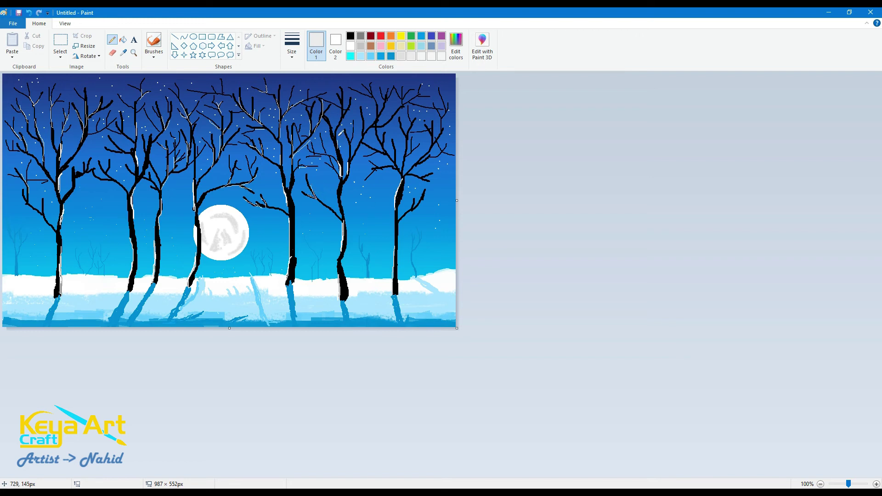
Trace thin light-grey highlights on the branches in the rightmost tree's crown.
{"action": "mouse_move", "coordinate": [377, 119]}
{"action": "left_mouse_down"}
{"action": "mouse_move", "coordinate": [370, 93]}
{"action": "mouse_move", "coordinate": [385, 100]}
{"action": "mouse_move", "coordinate": [396, 128]}
{"action": "mouse_move", "coordinate": [422, 96]}
{"action": "left_mouse_up"}
{"action": "key", "text": "ctrl+z"}
{"action": "mouse_move", "coordinate": [385, 147]}
{"action": "left_mouse_down"}
{"action": "mouse_move", "coordinate": [376, 124]}
{"action": "mouse_move", "coordinate": [362, 156]}
{"action": "mouse_move", "coordinate": [400, 122]}
{"action": "left_mouse_up"}
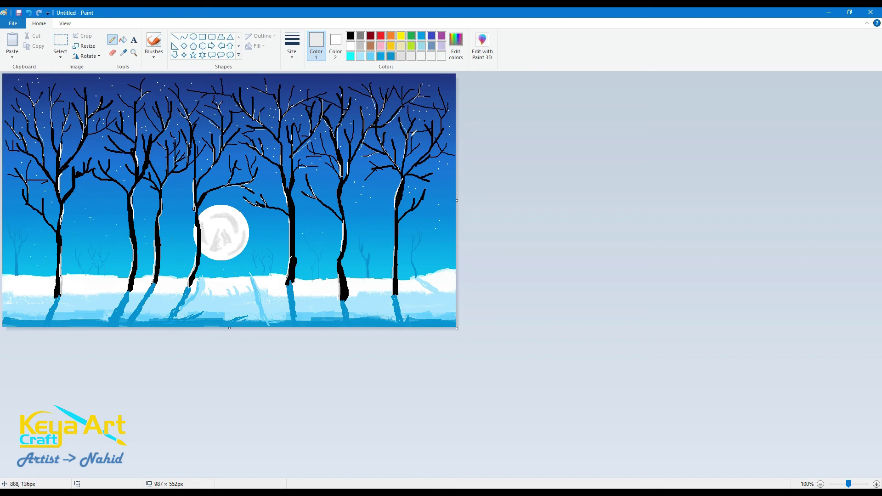
{"action": "mouse_move", "coordinate": [408, 174]}
{"action": "left_mouse_down"}
{"action": "mouse_move", "coordinate": [429, 181]}
{"action": "mouse_move", "coordinate": [432, 135]}
{"action": "left_mouse_up"}
{"action": "left_click_drag", "start_coordinate": [433, 148], "coordinate": [431, 96]}
Switch the drawing colour to black and enlarge the view to 200%.
{"action": "left_click", "coordinate": [350, 36]}
{"action": "left_click", "coordinate": [876, 483]}
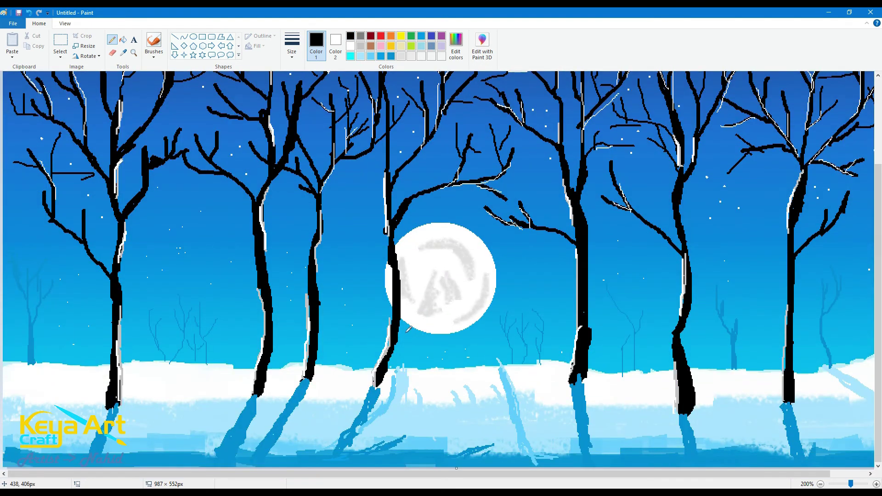
{"action": "left_click", "coordinate": [155, 55]}
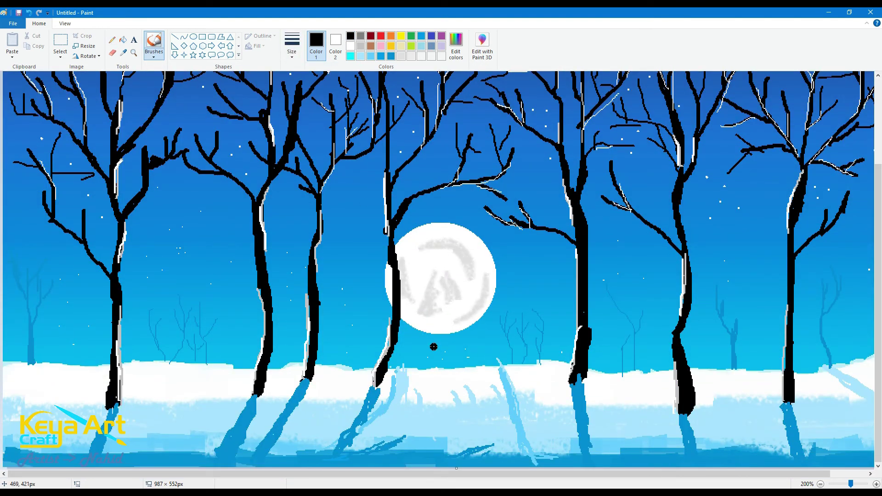
{"action": "left_click", "coordinate": [435, 345]}
{"action": "left_click", "coordinate": [293, 55]}
{"action": "left_click", "coordinate": [293, 56]}
{"action": "left_click", "coordinate": [112, 39]}
{"action": "key", "text": "ctrl+z"}
{"action": "left_click", "coordinate": [293, 55]}
{"action": "left_click", "coordinate": [311, 112]}
{"action": "left_click", "coordinate": [432, 350]}
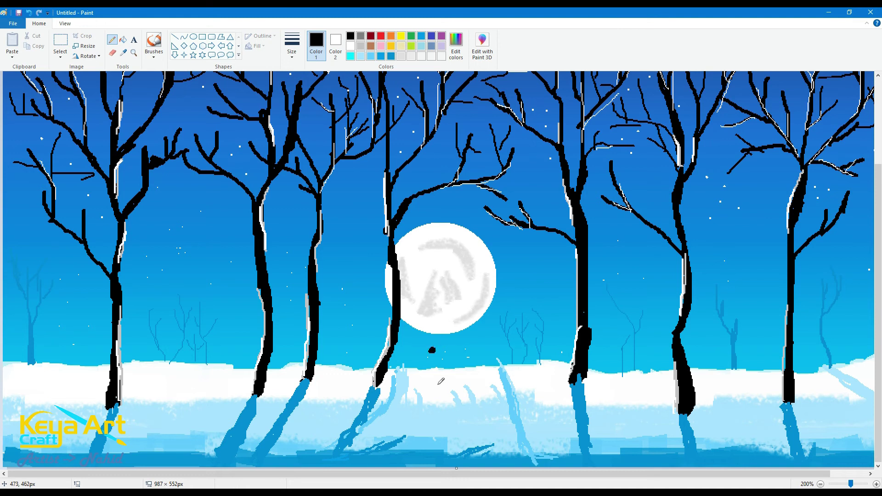
{"action": "key", "text": "ctrl+z"}
Draw the small black head and torso of a standing figure on the snow horizon just below the moon.
{"action": "left_click", "coordinate": [431, 343]}
{"action": "left_click", "coordinate": [292, 46]}
{"action": "left_click", "coordinate": [314, 94]}
{"action": "left_click_drag", "start_coordinate": [431, 348], "coordinate": [434, 355]}
{"action": "left_click", "coordinate": [292, 46]}
{"action": "left_click", "coordinate": [310, 129]}
{"action": "left_click", "coordinate": [292, 51]}
{"action": "left_click", "coordinate": [304, 88]}
{"action": "left_click_drag", "start_coordinate": [432, 370], "coordinate": [434, 359]}
{"action": "key", "text": "ctrl+z"}
{"action": "key", "text": "ctrl+z"}
{"action": "left_click_drag", "start_coordinate": [432, 349], "coordinate": [431, 352]}
{"action": "key", "text": "ctrl+z"}
Draw two thin black legs on the standing figure and round its head with a tiny ellipse.
{"action": "left_click", "coordinate": [292, 46]}
{"action": "left_click", "coordinate": [317, 93]}
{"action": "left_click_drag", "start_coordinate": [431, 364], "coordinate": [434, 372]}
{"action": "left_click", "coordinate": [193, 36]}
{"action": "left_click_drag", "start_coordinate": [426, 339], "coordinate": [431, 344]}
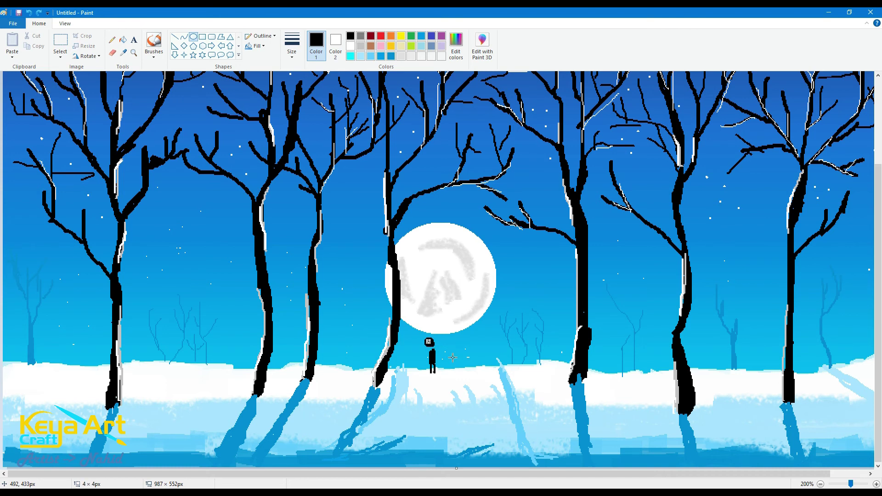
{"action": "left_click", "coordinate": [111, 40]}
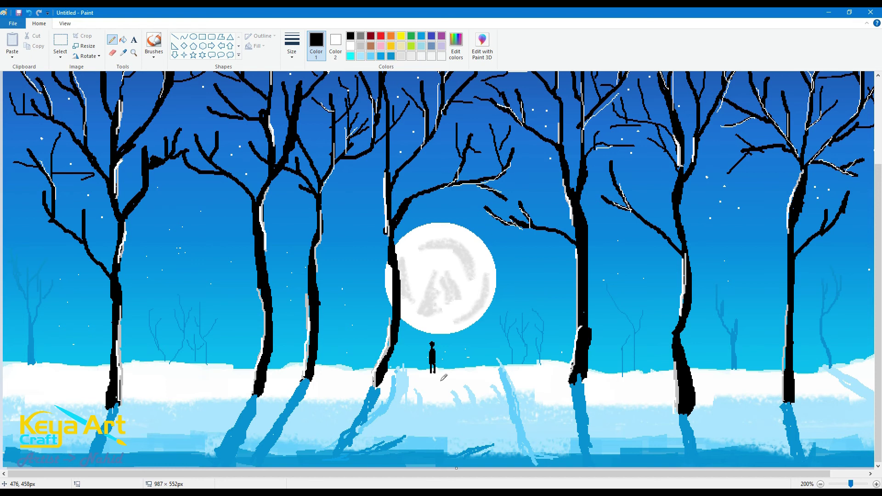
Draw a second, slightly smaller black figure standing right beside the first, with their arms joined.
{"action": "mouse_move", "coordinate": [435, 356]}
{"action": "left_mouse_down"}
{"action": "mouse_move", "coordinate": [445, 346]}
{"action": "mouse_move", "coordinate": [440, 356]}
{"action": "left_mouse_up"}
{"action": "key", "text": "ctrl+z"}
{"action": "key", "text": "ctrl+z"}
{"action": "key", "text": "ctrl+z"}
{"action": "key", "text": "ctrl+z"}
{"action": "left_click_drag", "start_coordinate": [442, 365], "coordinate": [440, 373]}
Brush soft light-blue shadows onto the snow directly below the two figures.
{"action": "left_click", "coordinate": [364, 57]}
{"action": "left_click", "coordinate": [154, 46]}
{"action": "left_click", "coordinate": [173, 89]}
{"action": "left_click", "coordinate": [292, 46]}
{"action": "left_click", "coordinate": [312, 108]}
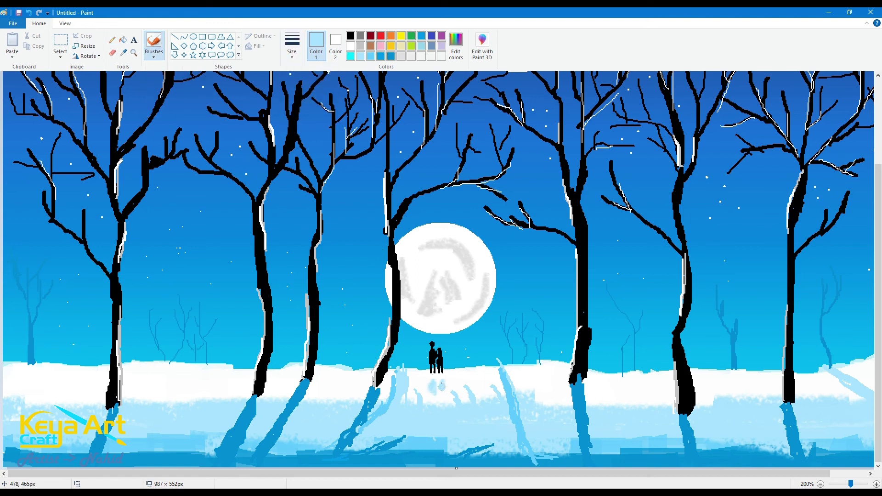
{"action": "scroll", "coordinate": [406, 283], "scroll_direction": "down", "scroll_amount": 1}
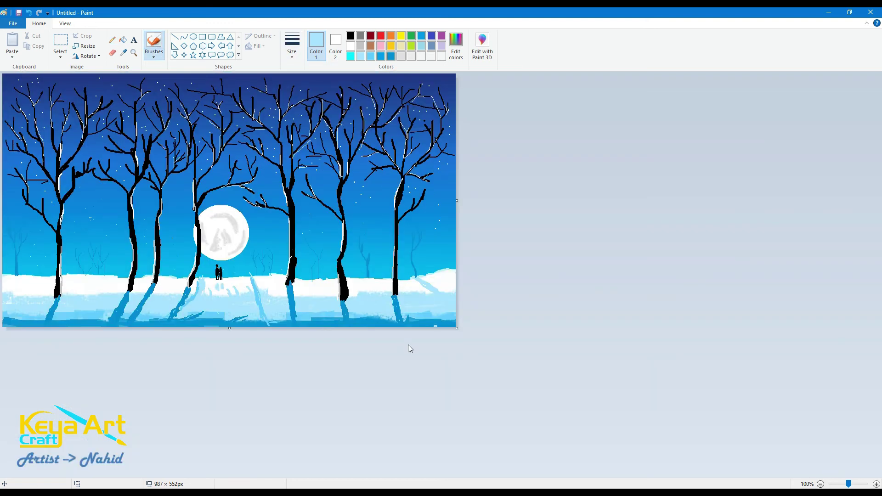
Deepen the moon's shading with light-grey brush strokes along its lower and upper parts.
{"action": "left_click", "coordinate": [361, 46]}
{"action": "mouse_move", "coordinate": [234, 250]}
{"action": "left_mouse_down"}
{"action": "mouse_move", "coordinate": [239, 239]}
{"action": "mouse_move", "coordinate": [235, 246]}
{"action": "mouse_move", "coordinate": [208, 230]}
{"action": "mouse_move", "coordinate": [215, 254]}
{"action": "mouse_move", "coordinate": [230, 255]}
{"action": "left_mouse_up"}
{"action": "mouse_move", "coordinate": [214, 213]}
{"action": "left_mouse_down"}
{"action": "mouse_move", "coordinate": [236, 216]}
{"action": "mouse_move", "coordinate": [223, 214]}
{"action": "left_mouse_up"}
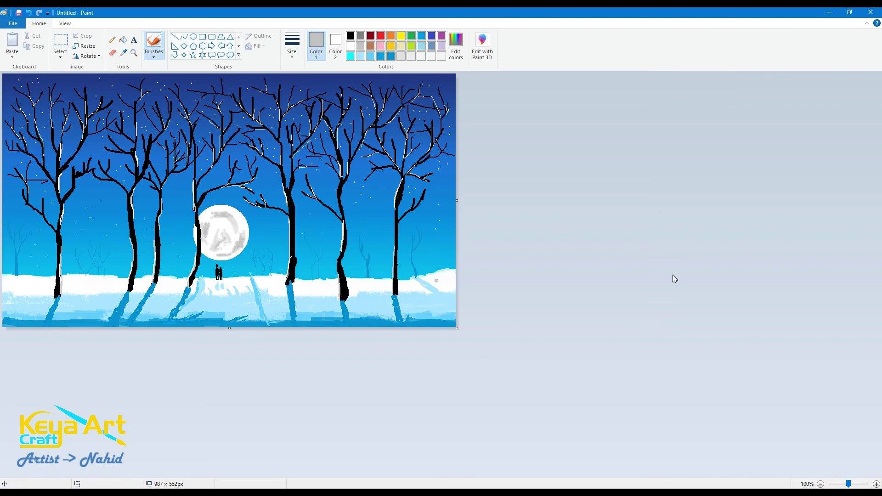
Brush darker blue strokes across the lower snow and add slanted shadows beneath the distant trees at both edges.
{"action": "left_click", "coordinate": [381, 56]}
{"action": "mouse_move", "coordinate": [3, 319]}
{"action": "left_mouse_down"}
{"action": "mouse_move", "coordinate": [44, 310]}
{"action": "mouse_move", "coordinate": [360, 316]}
{"action": "mouse_move", "coordinate": [300, 322]}
{"action": "mouse_move", "coordinate": [440, 315]}
{"action": "mouse_move", "coordinate": [26, 309]}
{"action": "mouse_move", "coordinate": [21, 319]}
{"action": "mouse_move", "coordinate": [55, 324]}
{"action": "mouse_move", "coordinate": [333, 309]}
{"action": "mouse_move", "coordinate": [385, 324]}
{"action": "mouse_move", "coordinate": [444, 317]}
{"action": "left_mouse_up"}
{"action": "left_click_drag", "start_coordinate": [418, 280], "coordinate": [432, 290]}
{"action": "left_click_drag", "start_coordinate": [16, 276], "coordinate": [5, 287]}
{"action": "left_click_drag", "start_coordinate": [6, 317], "coordinate": [35, 309]}
Draw small white outlined four-point stars in the sky near the canvas's right edge.
{"action": "left_click", "coordinate": [350, 46]}
{"action": "left_click", "coordinate": [183, 55]}
{"action": "left_click", "coordinate": [261, 36]}
{"action": "left_click", "coordinate": [270, 61]}
{"action": "left_click_drag", "start_coordinate": [427, 225], "coordinate": [432, 228]}
{"action": "left_click", "coordinate": [469, 244]}
{"action": "left_click_drag", "start_coordinate": [442, 196], "coordinate": [448, 186]}
{"action": "left_click", "coordinate": [492, 217]}
Scatter small filled white four-point stars across the sky between the tree crowns.
{"action": "left_click", "coordinate": [259, 46]}
{"action": "left_click", "coordinate": [267, 69]}
{"action": "left_click_drag", "start_coordinate": [185, 94], "coordinate": [190, 100]}
{"action": "mouse_move", "coordinate": [90, 141]}
{"action": "left_mouse_down"}
{"action": "mouse_move", "coordinate": [95, 147]}
{"action": "mouse_move", "coordinate": [74, 144]}
{"action": "mouse_move", "coordinate": [53, 163]}
{"action": "left_mouse_up"}
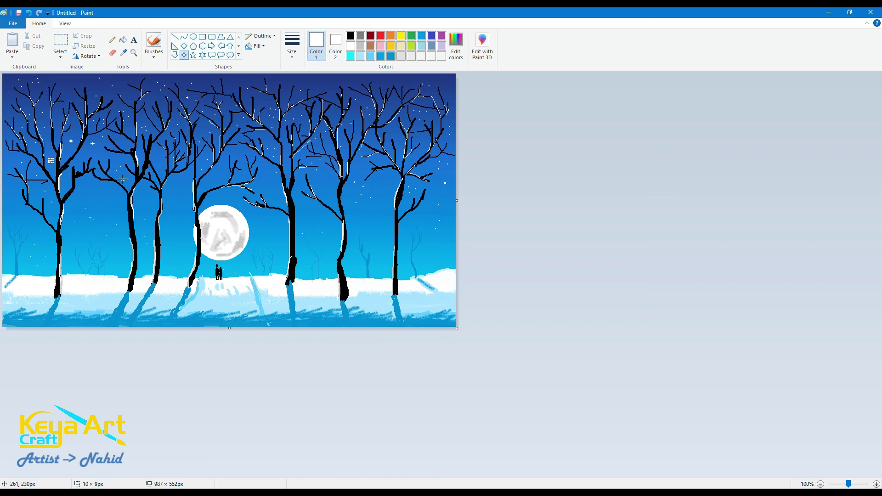
{"action": "left_click_drag", "start_coordinate": [7, 157], "coordinate": [12, 161]}
{"action": "left_click_drag", "start_coordinate": [199, 127], "coordinate": [205, 132]}
{"action": "left_click_drag", "start_coordinate": [382, 175], "coordinate": [389, 179]}
{"action": "left_click", "coordinate": [112, 40]}
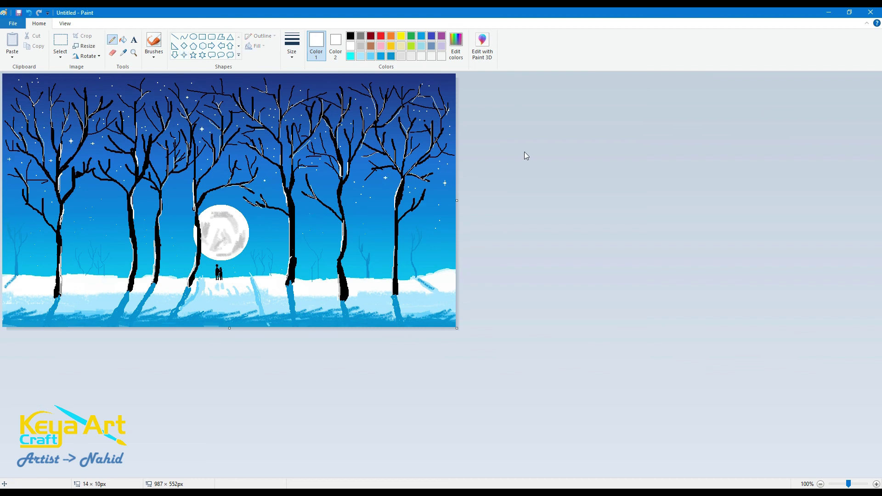
Mix a near-white grey (RGB 242, 242, 242) and soften the moon's surface shading with brush strokes.
{"action": "left_click", "coordinate": [456, 44]}
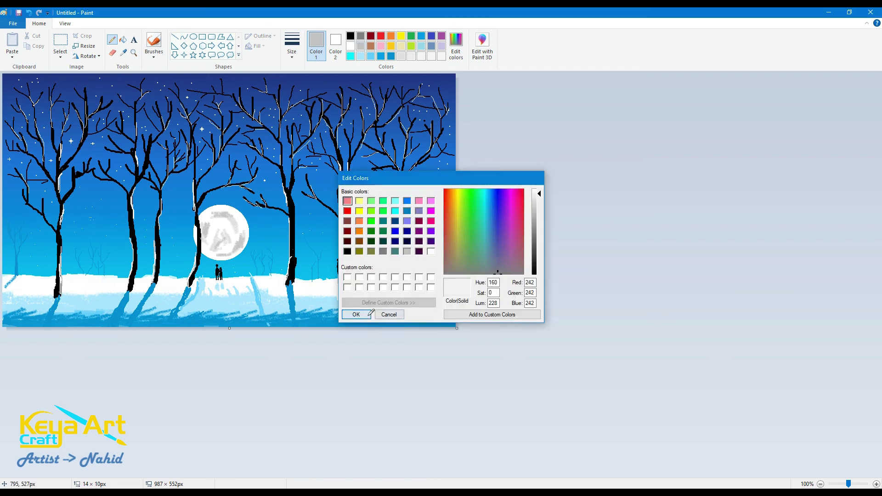
{"action": "key", "text": "Return"}
{"action": "left_click", "coordinate": [154, 40]}
{"action": "left_click", "coordinate": [153, 53]}
{"action": "left_click", "coordinate": [174, 90]}
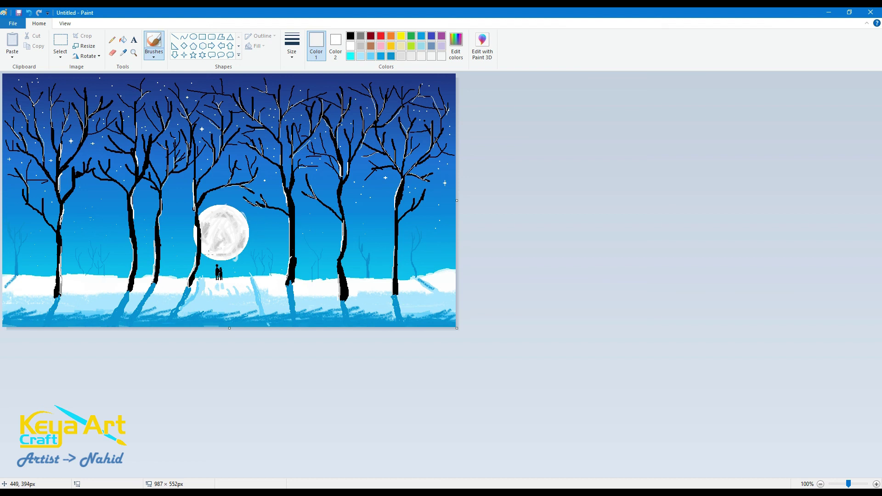
{"action": "key", "text": "ctrl+z"}
{"action": "key", "text": "ctrl+z"}
{"action": "mouse_move", "coordinate": [205, 234]}
{"action": "left_mouse_down"}
{"action": "mouse_move", "coordinate": [217, 210]}
{"action": "mouse_move", "coordinate": [229, 248]}
{"action": "mouse_move", "coordinate": [196, 239]}
{"action": "left_mouse_up"}
Draw a small flock of black birds with the Pencil in the sky between the two leftmost trees.
{"action": "left_click", "coordinate": [350, 35]}
{"action": "left_click", "coordinate": [112, 39]}
{"action": "left_click", "coordinate": [292, 46]}
{"action": "left_click", "coordinate": [316, 75]}
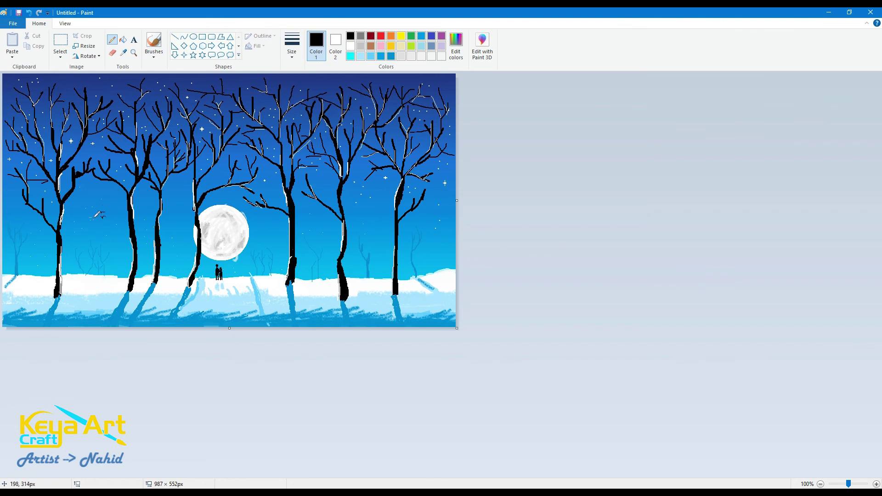
{"action": "left_click_drag", "start_coordinate": [97, 214], "coordinate": [105, 214]}
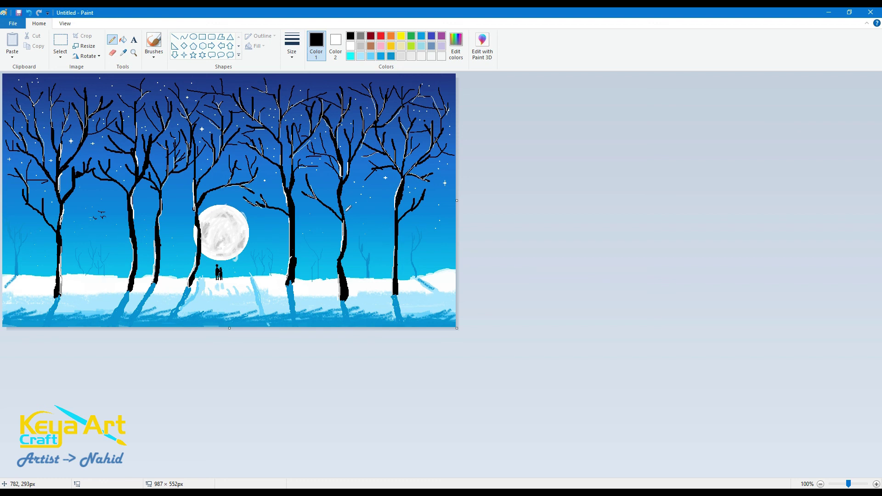